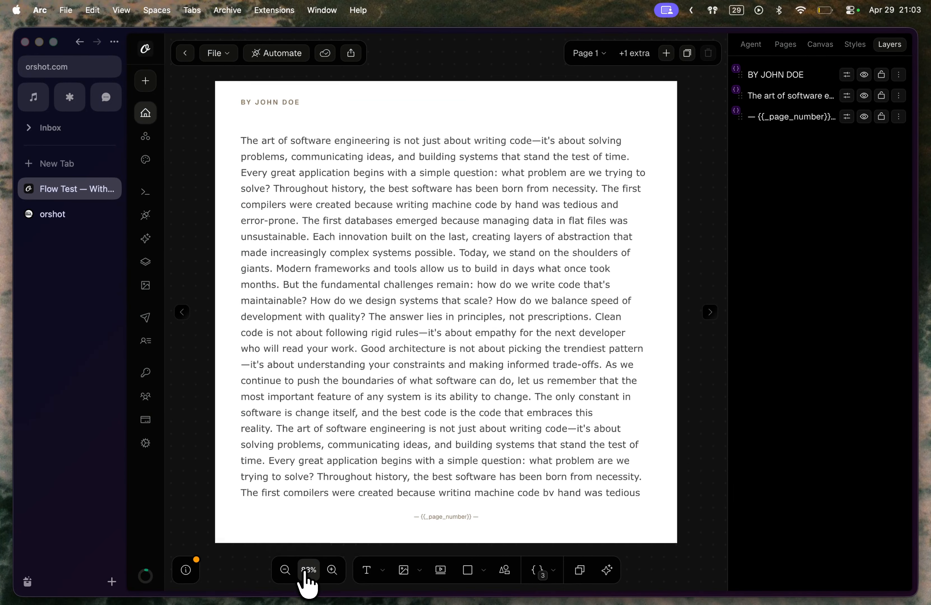
Step: Review the page list and the essay text layer's API parameter settings, and leave the layer deselected
click(786, 45)
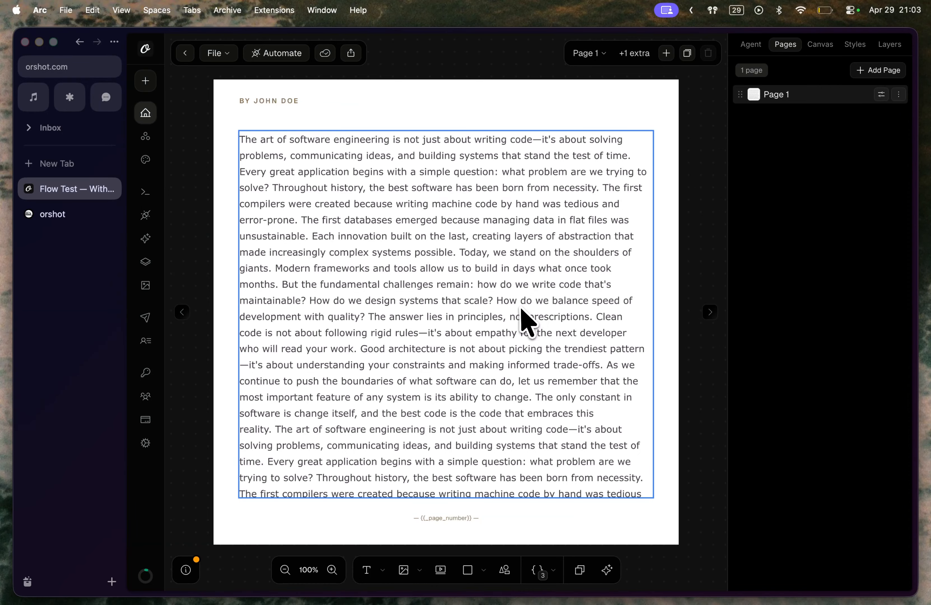
click(371, 158)
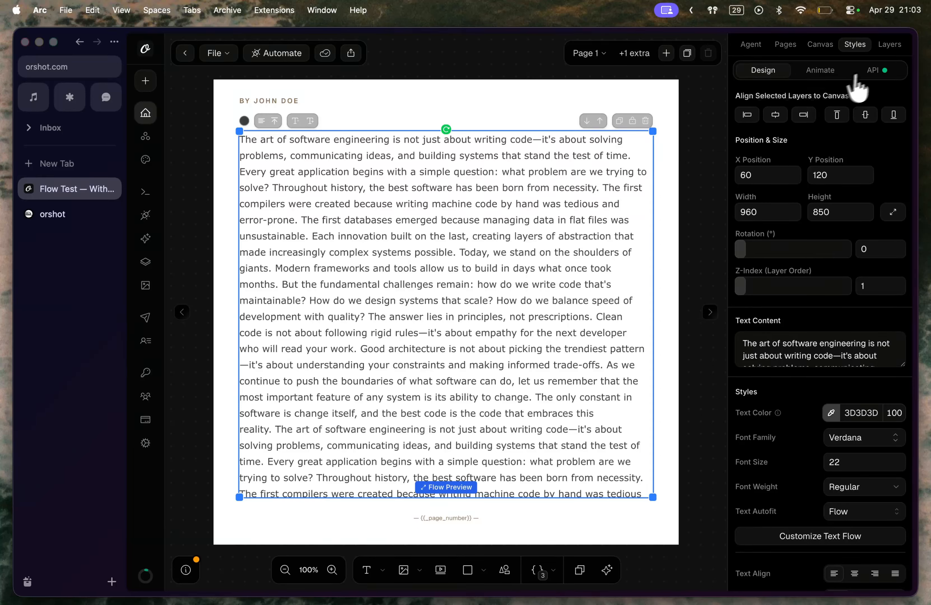
click(873, 71)
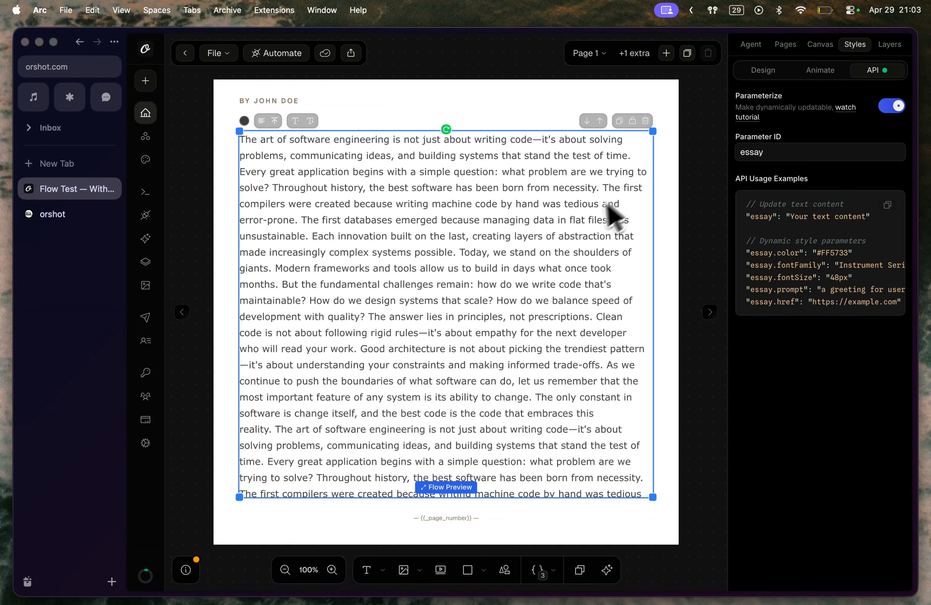
double_click(585, 220)
click(585, 219)
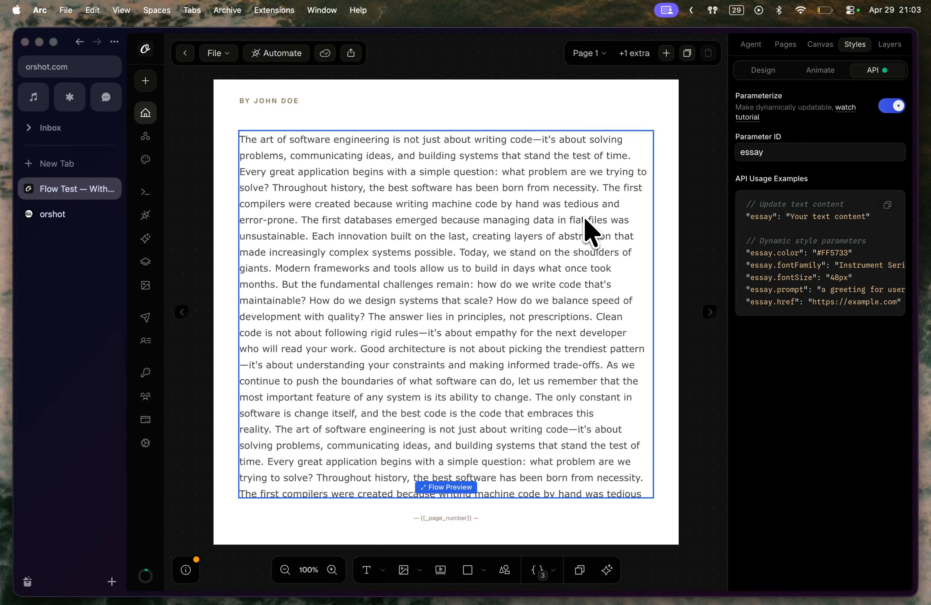
click(688, 221)
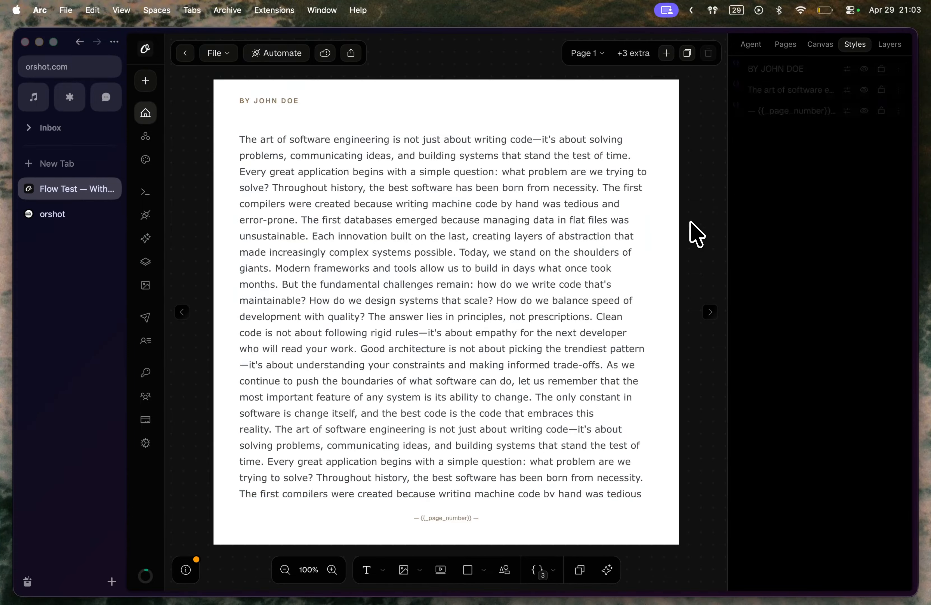
Step: Set the Text Autofit of the essay text layer to Flow in its design settings
click(534, 258)
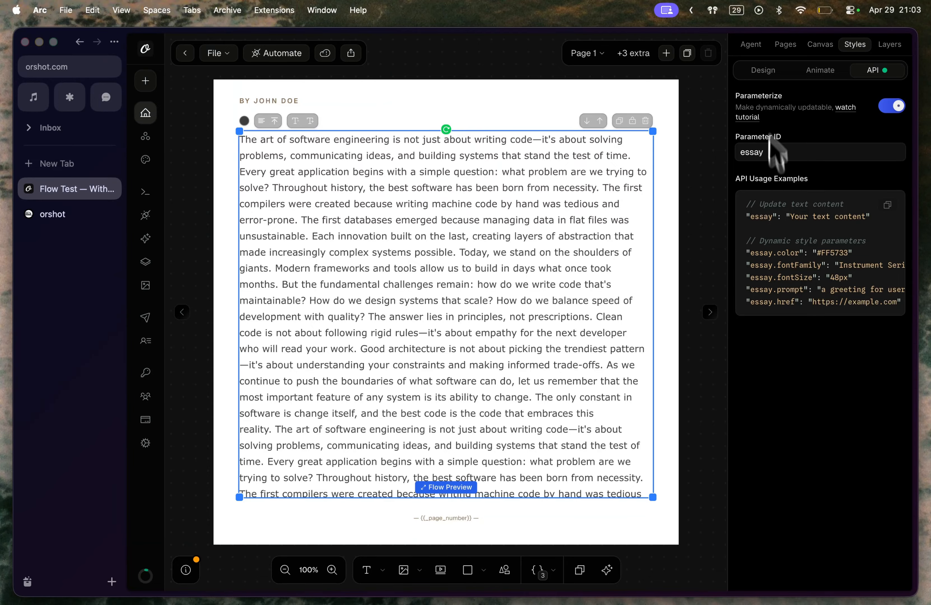
click(762, 73)
scroll(829, 264, down, 8)
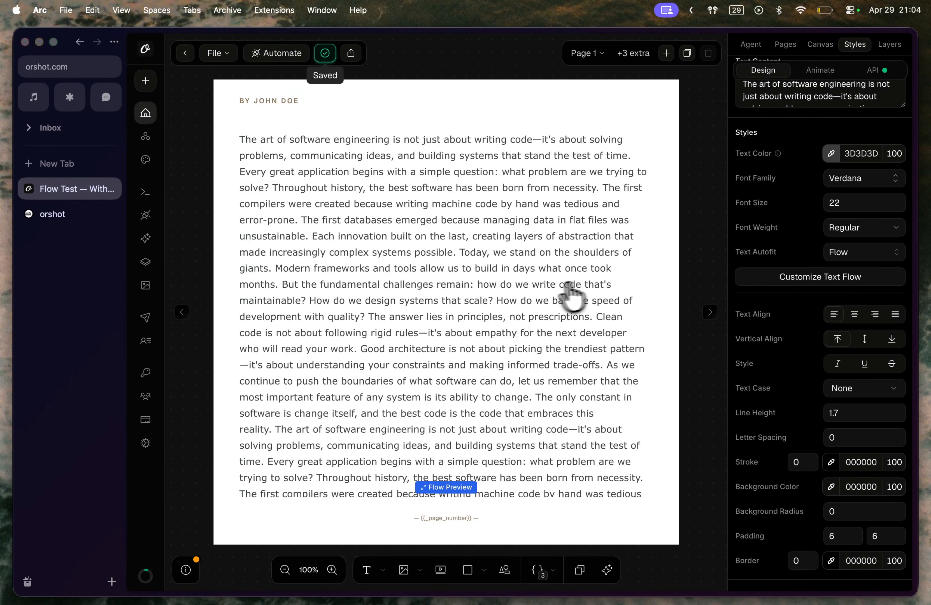
click(550, 300)
click(831, 254)
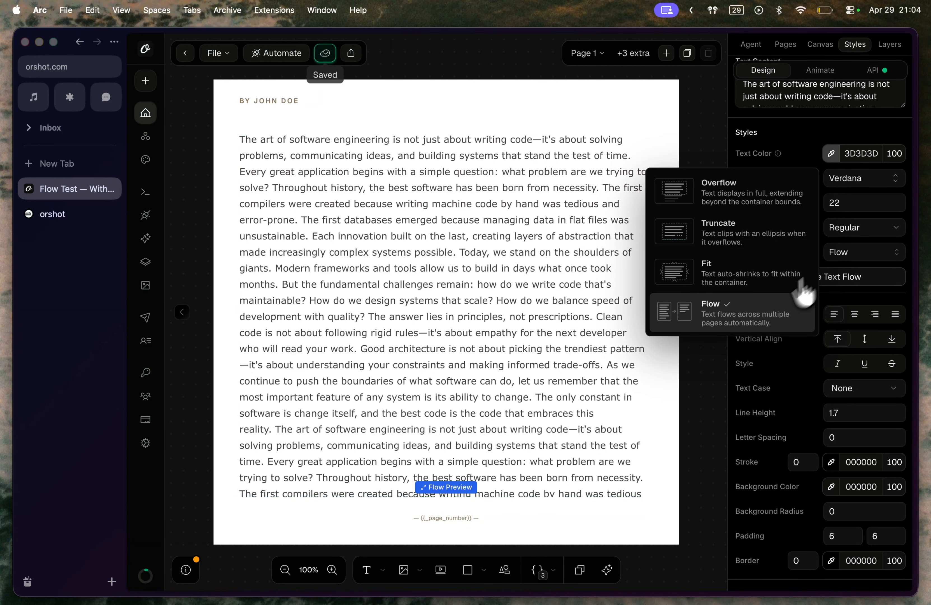
click(764, 306)
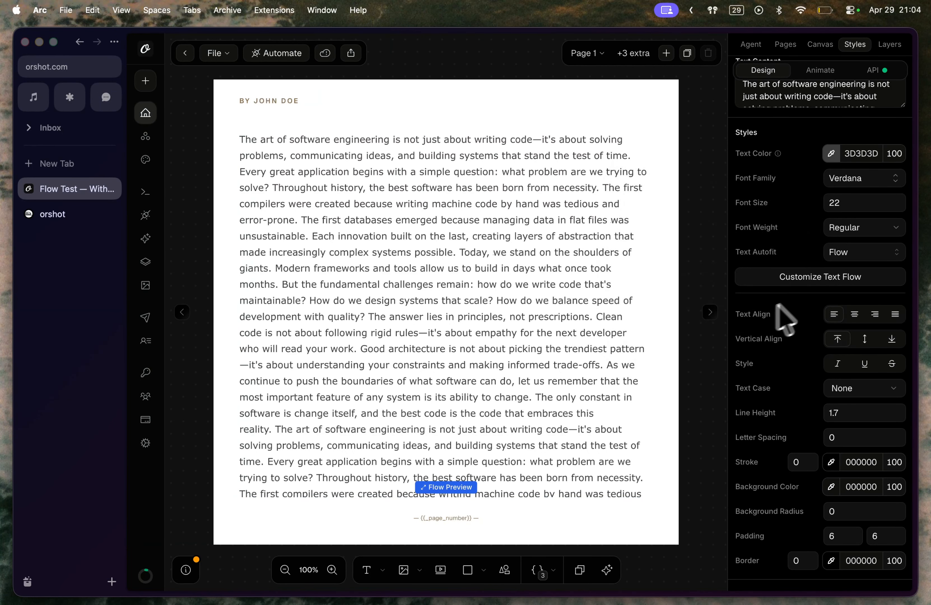
Step: Open the essay layer's text flow customization and examine how the text and page numbers continue across the preview pages
click(842, 279)
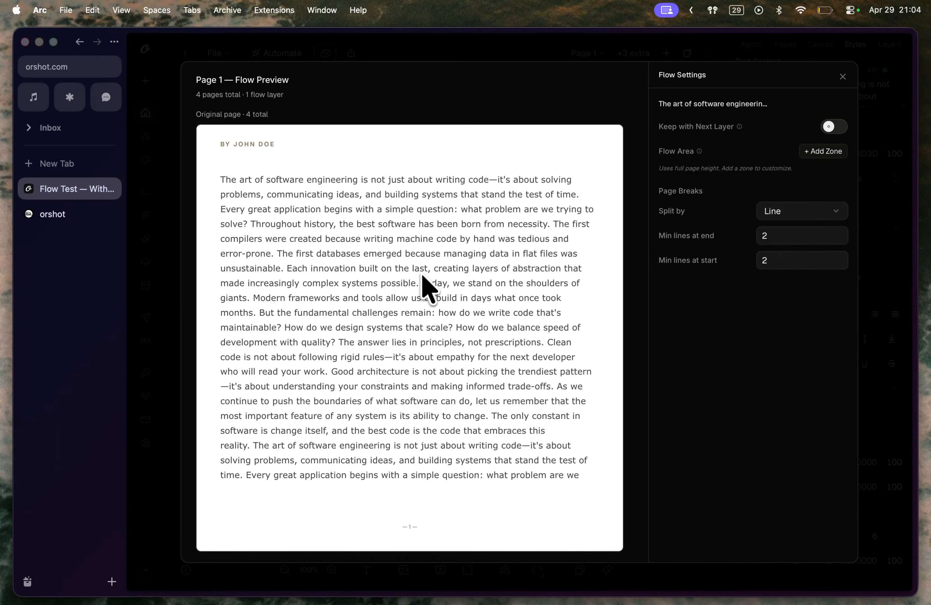
scroll(448, 311, down, 15)
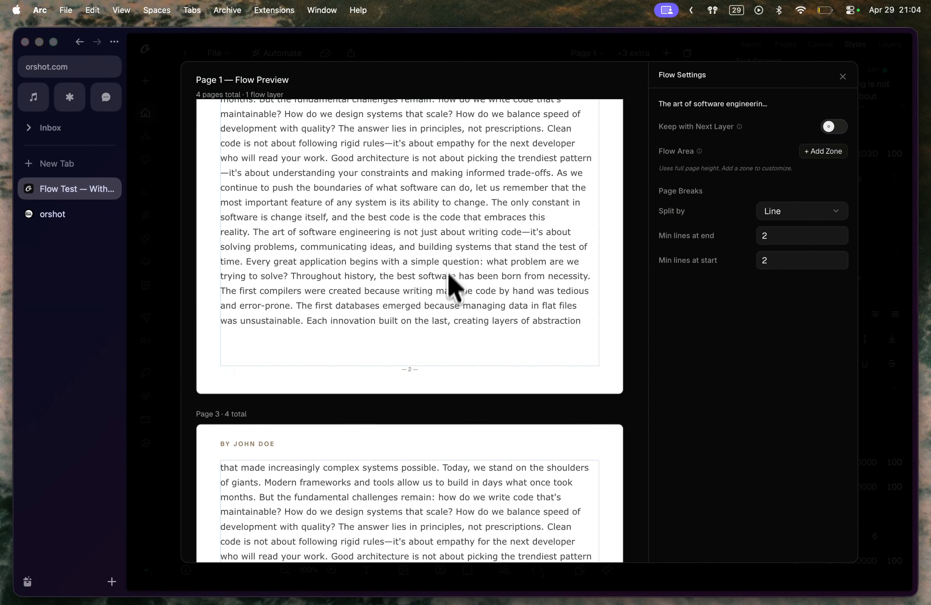
scroll(456, 255, up, 3)
scroll(458, 242, down, 10)
scroll(453, 239, up, 3)
scroll(461, 302, down, 4)
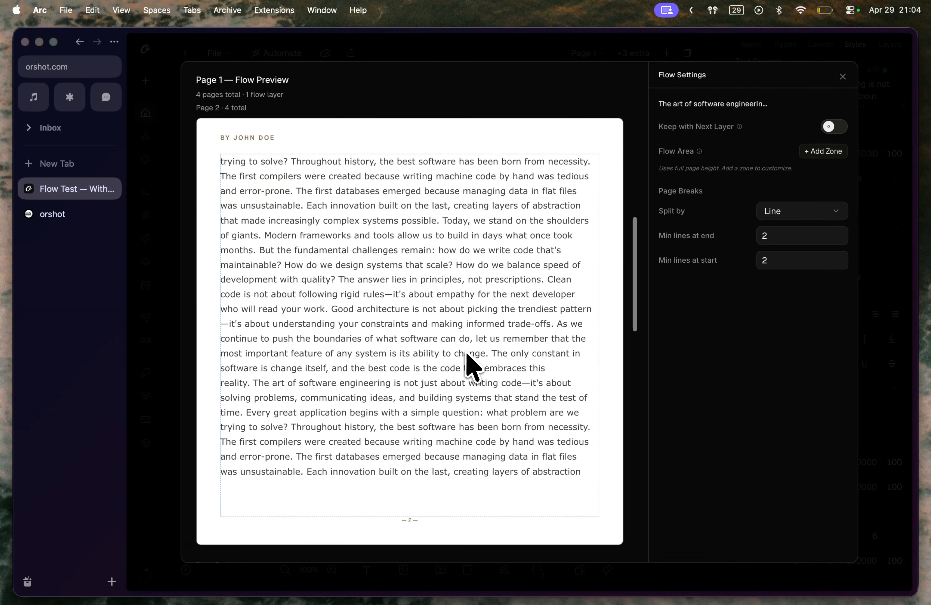
scroll(473, 366, up, 9)
scroll(474, 366, down, 15)
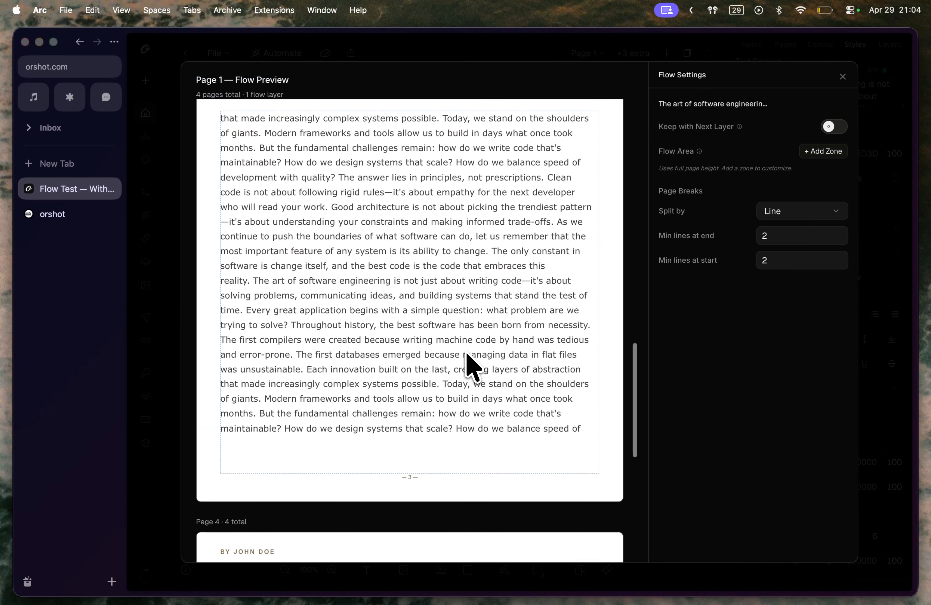
scroll(474, 366, down, 6)
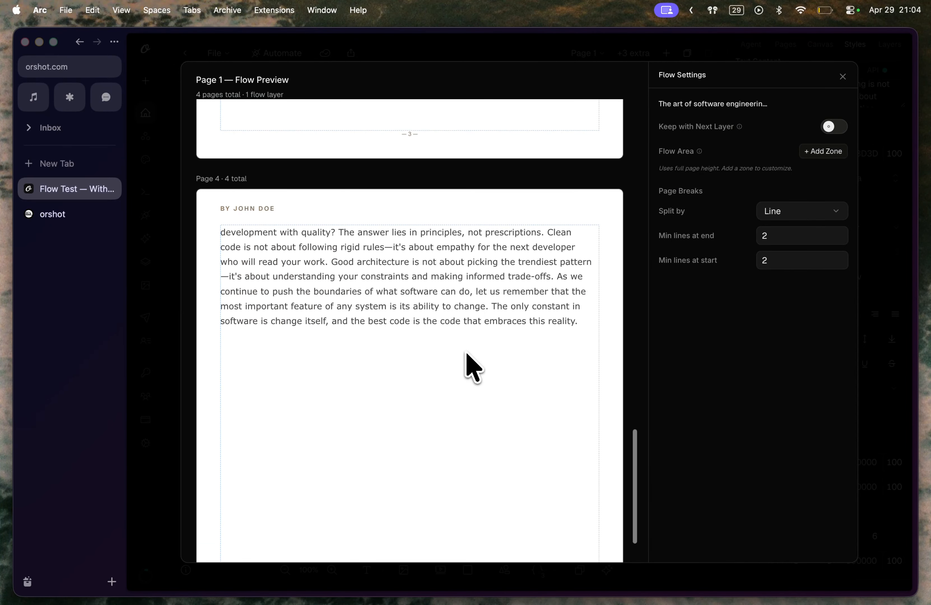
scroll(473, 366, up, 20)
scroll(466, 357, down, 5)
scroll(466, 364, up, 20)
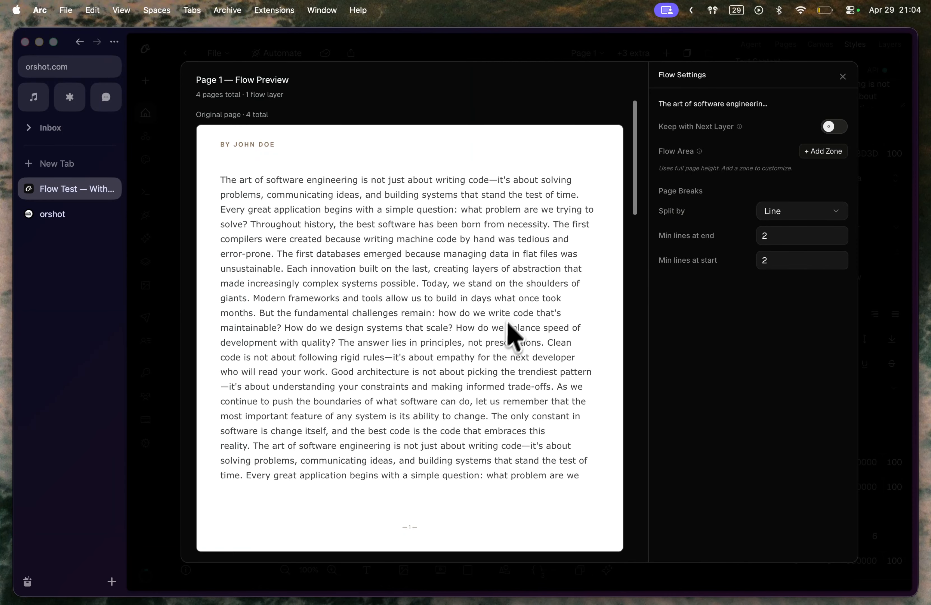
scroll(506, 289, down, 10)
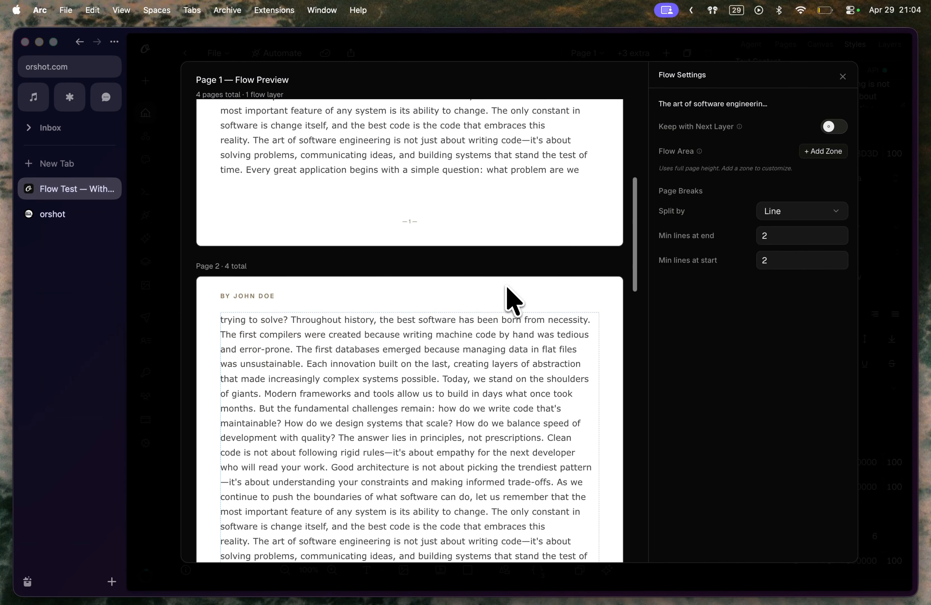
scroll(507, 288, up, 3)
scroll(506, 288, down, 10)
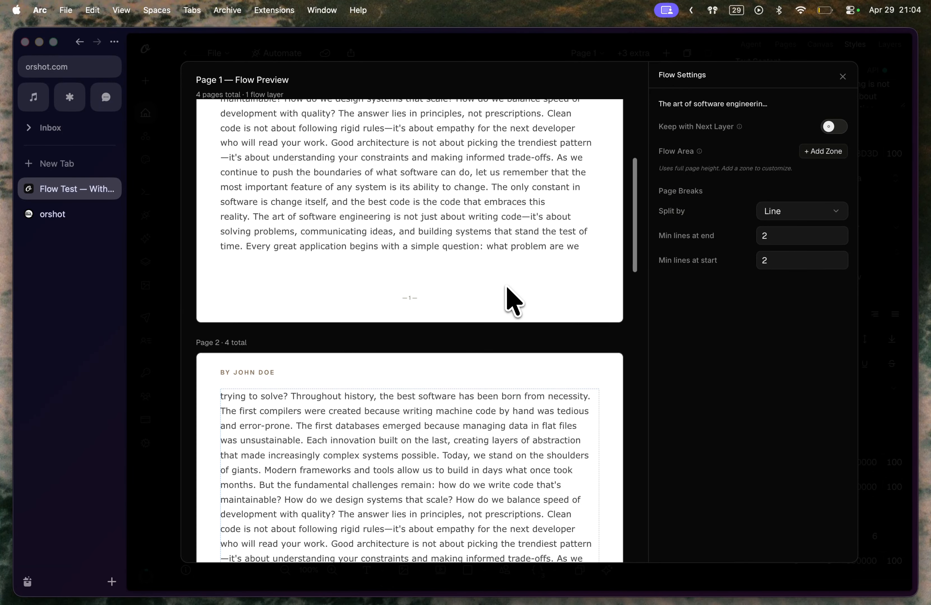
scroll(510, 299, down, 1)
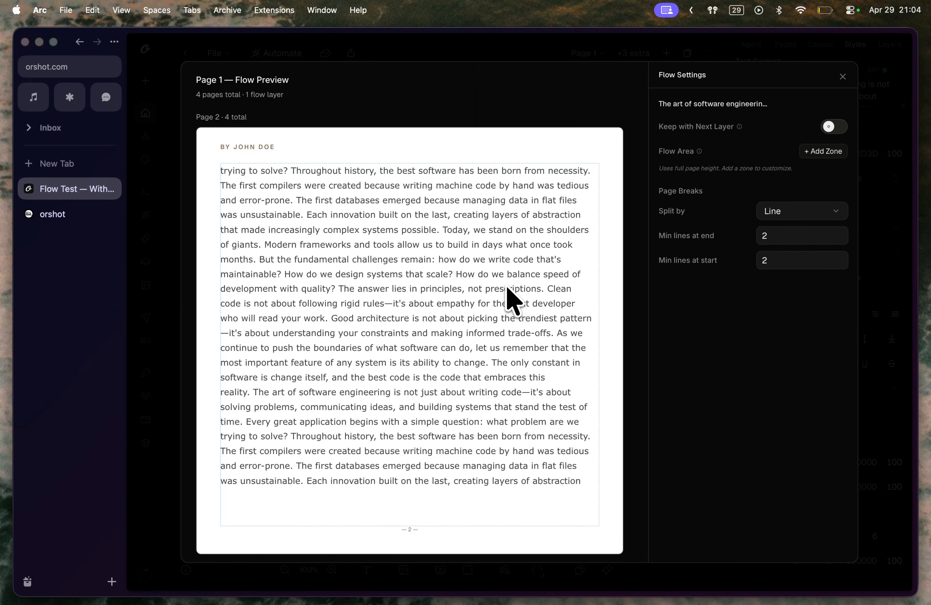
scroll(481, 230, down, 2)
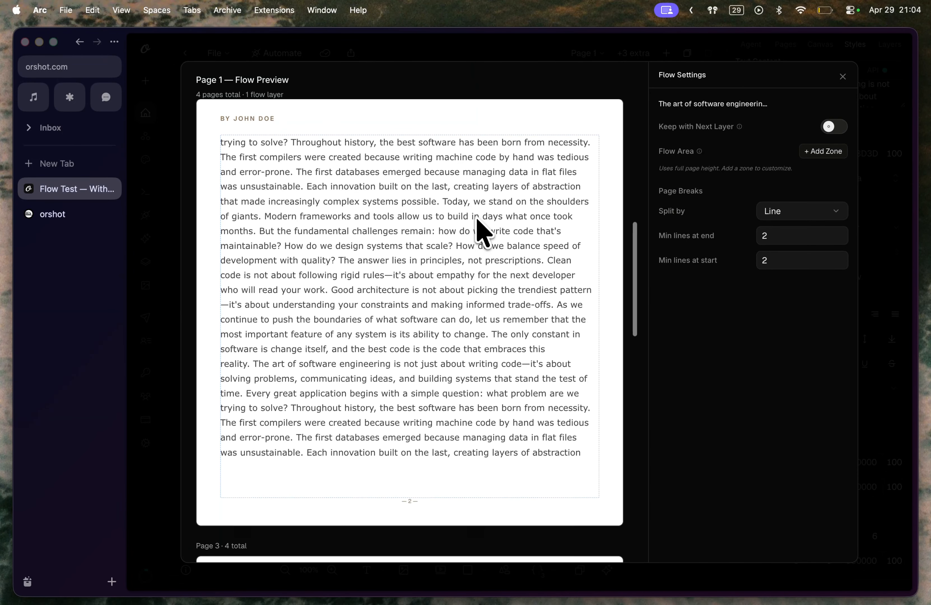
scroll(477, 221, up, 1)
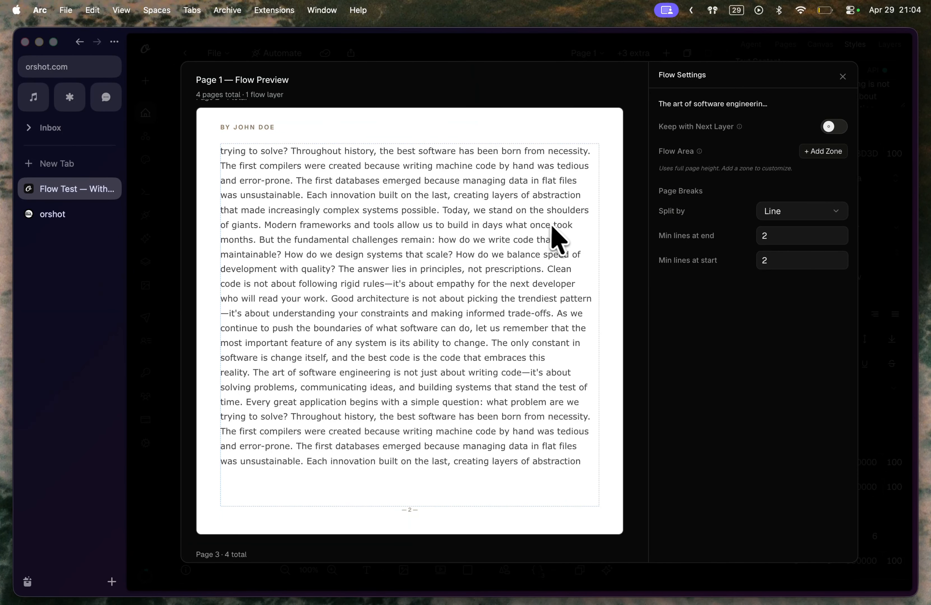
Step: Add a flow area zone for all dynamic pages with a top margin of 100 and a bottom margin of 100
click(825, 152)
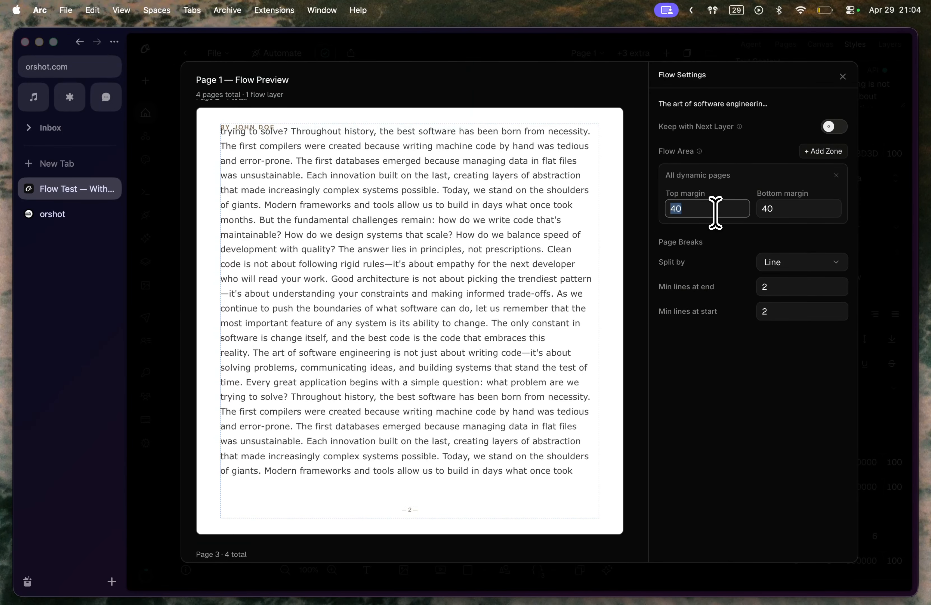
key(Tab)
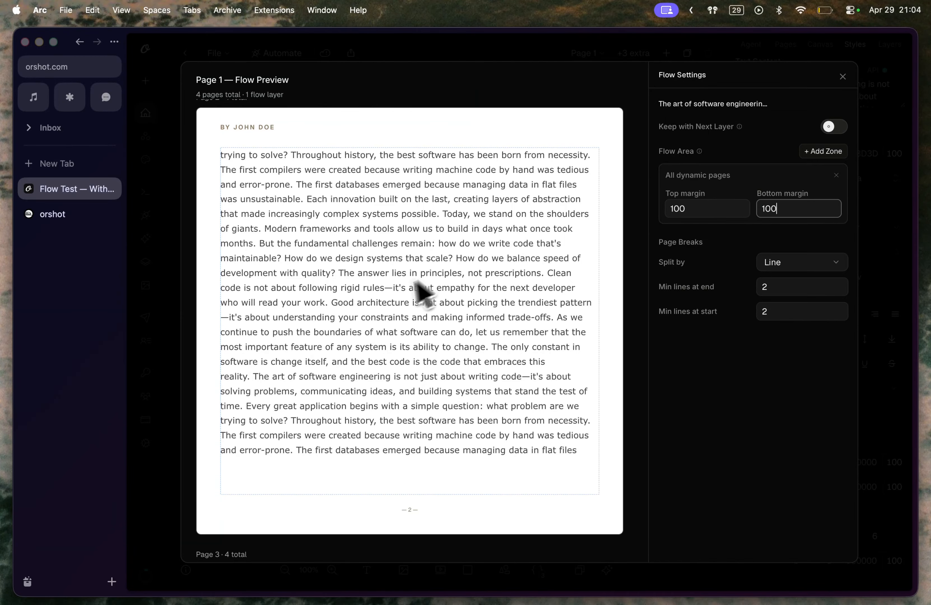
Step: Examine the generated preview pages for the spacing around the text and the points where it breaks between pages
scroll(447, 275, down, 3)
scroll(475, 354, down, 12)
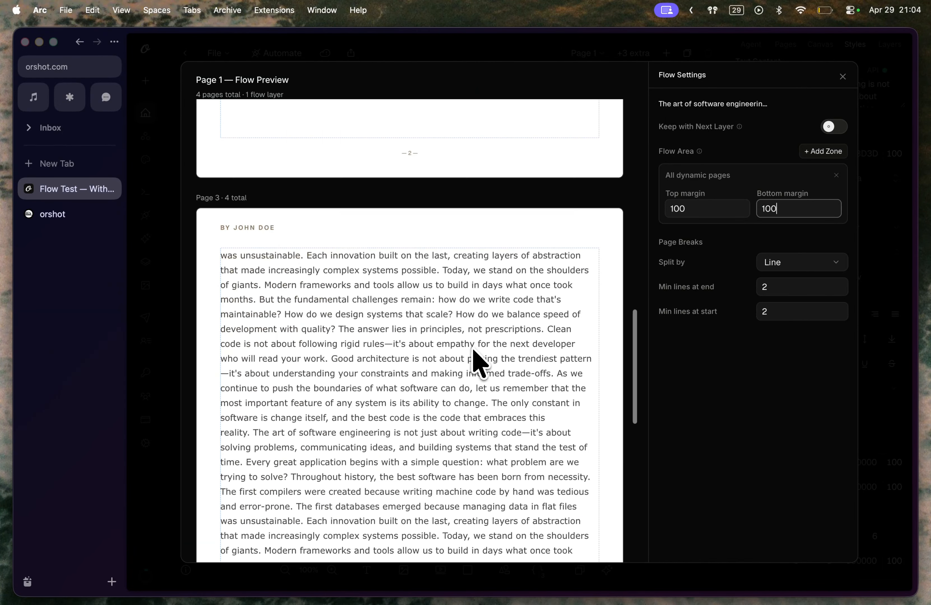
scroll(479, 360, down, 8)
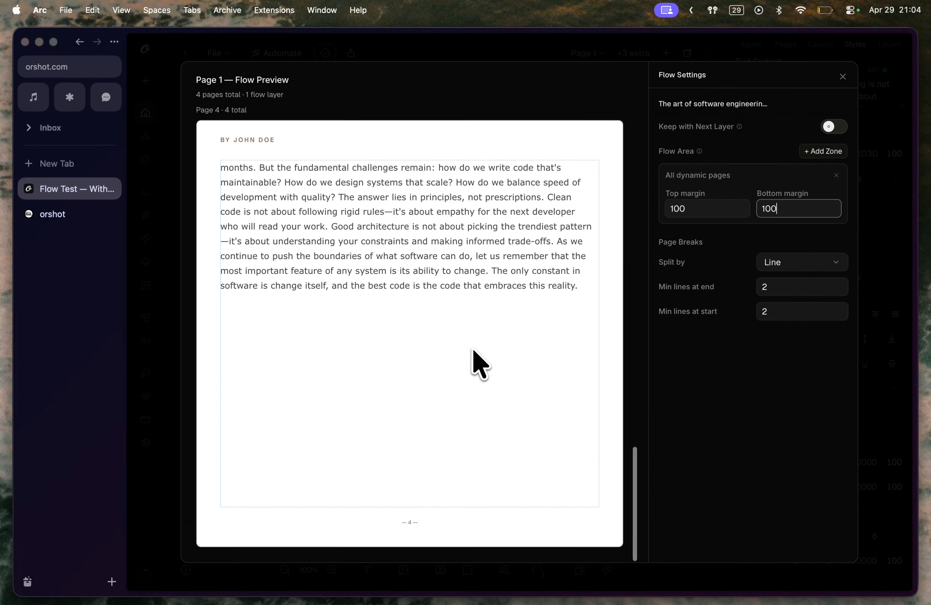
scroll(479, 362, up, 11)
scroll(479, 363, up, 1)
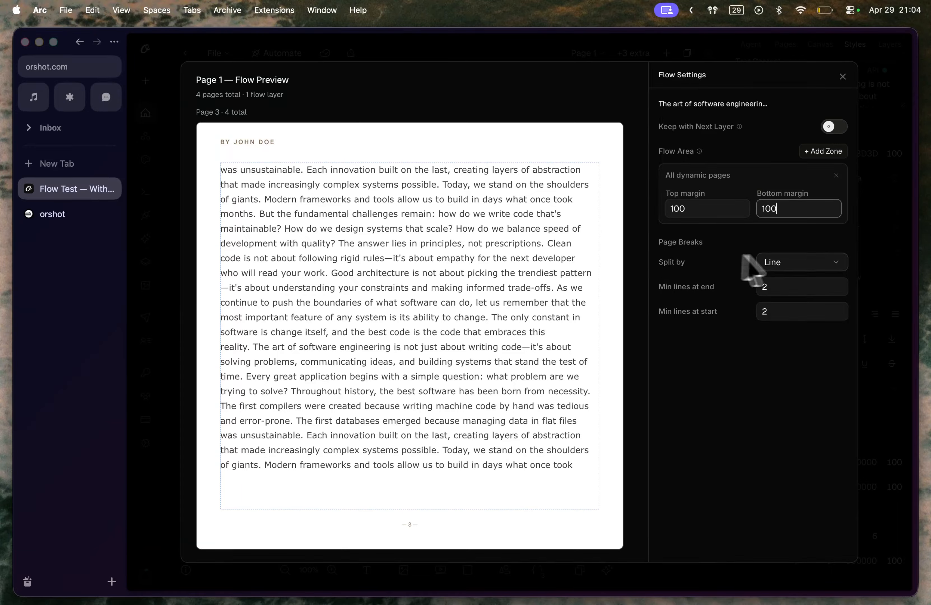
scroll(530, 287, down, 2)
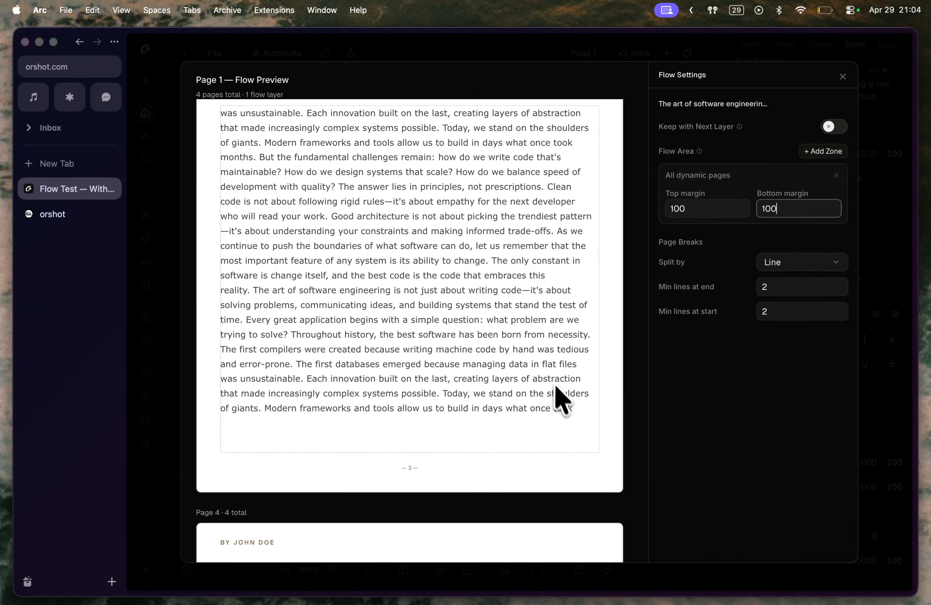
scroll(563, 405, down, 5)
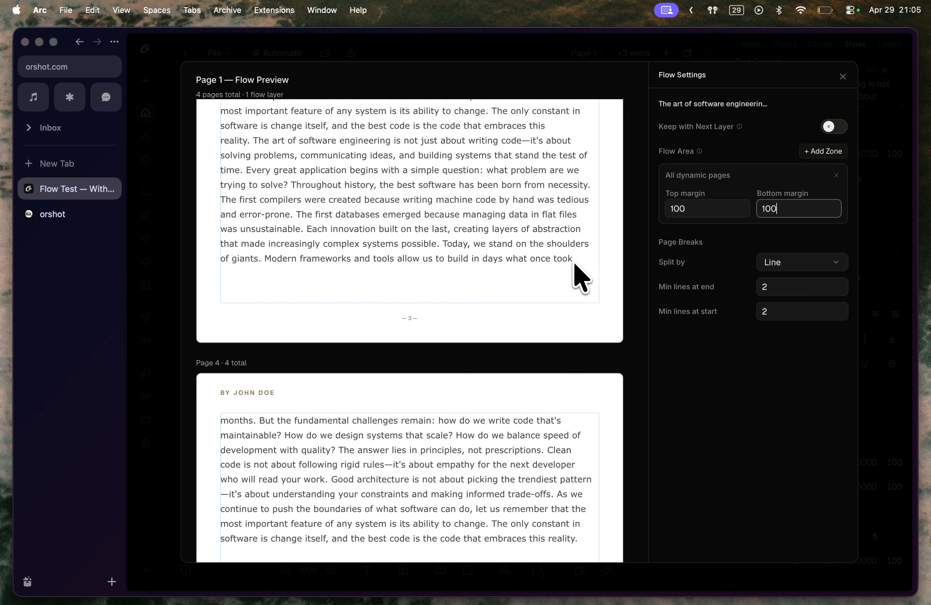
scroll(580, 277, down, 8)
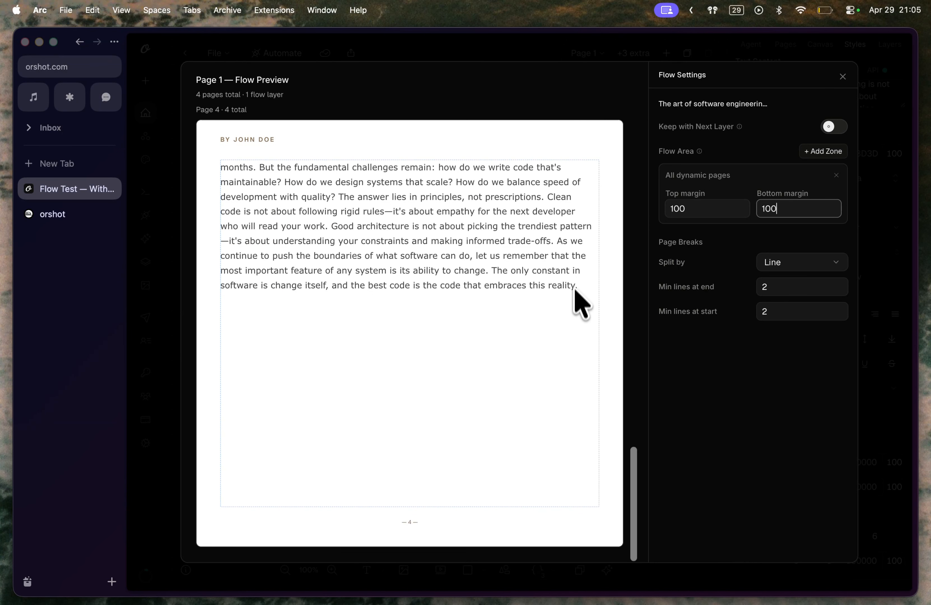
scroll(580, 316, up, 20)
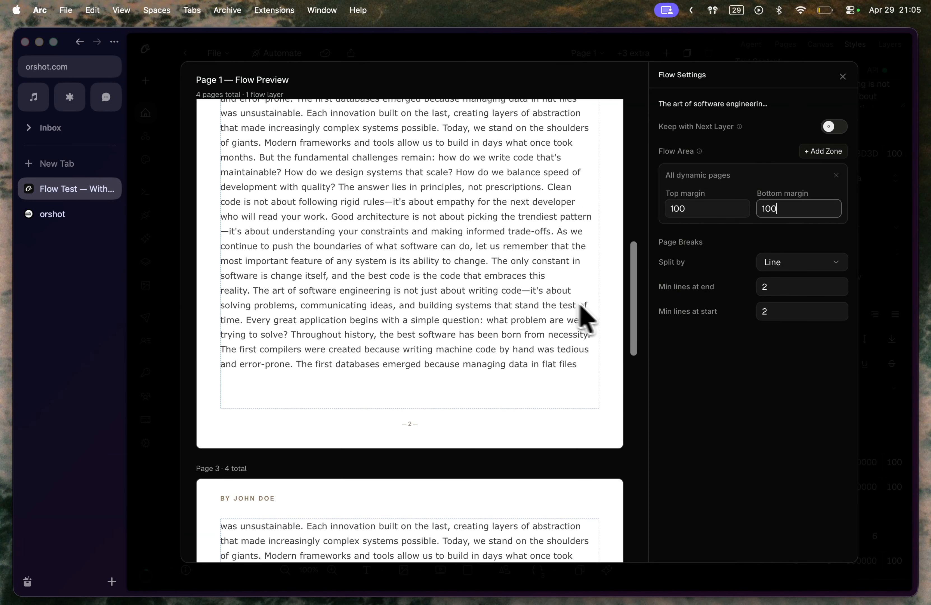
Step: Check the page-break split options and the minimum lines at end setting, keeping Line, and close the flow preview
click(762, 261)
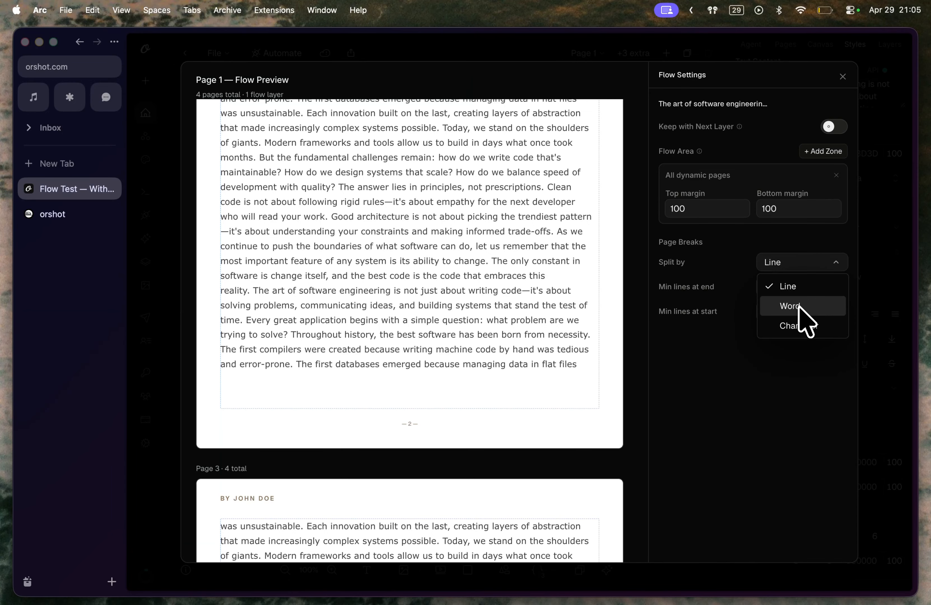
click(734, 342)
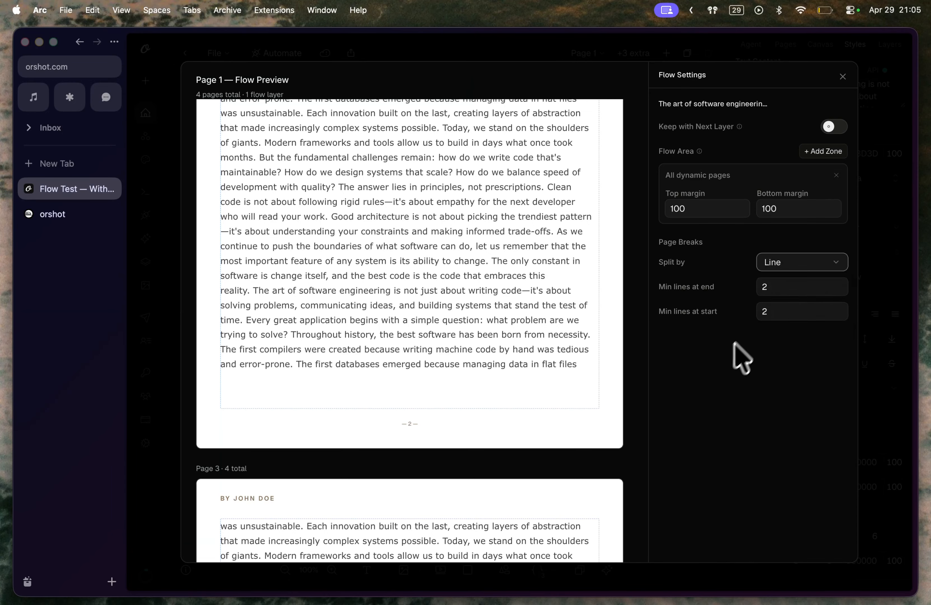
click(785, 287)
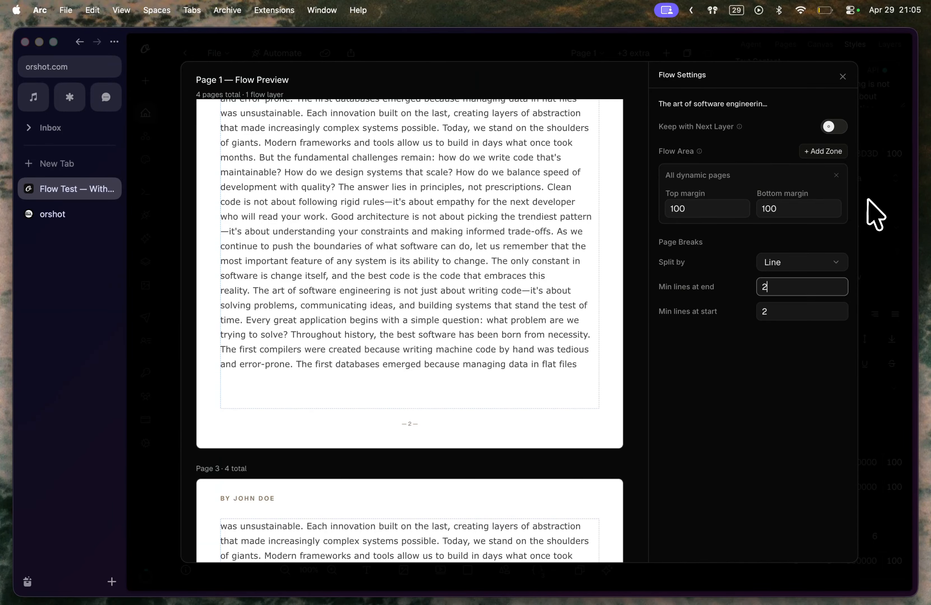
click(883, 208)
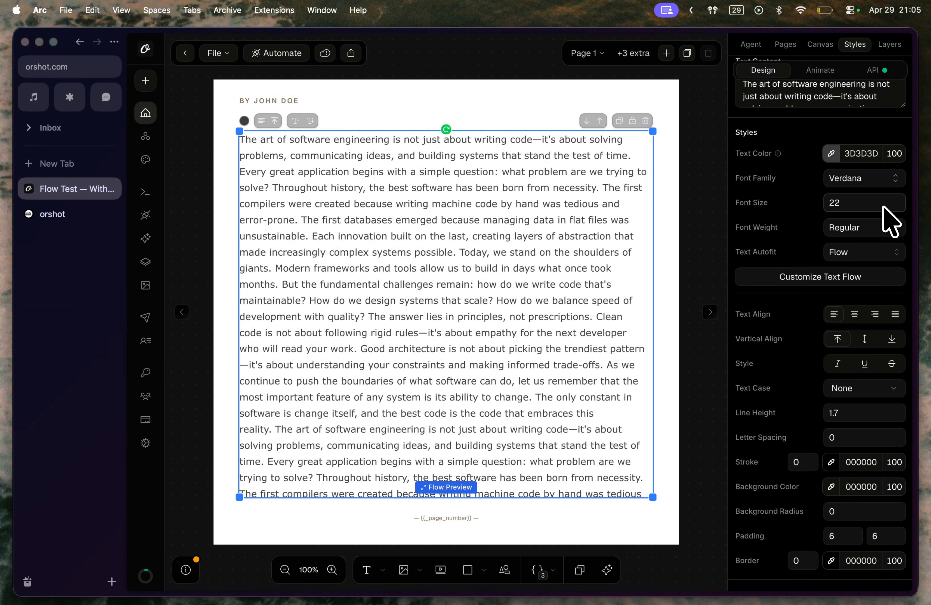
Step: Select the {{_page_number}} text layer at the foot of the page to view its style settings
click(475, 520)
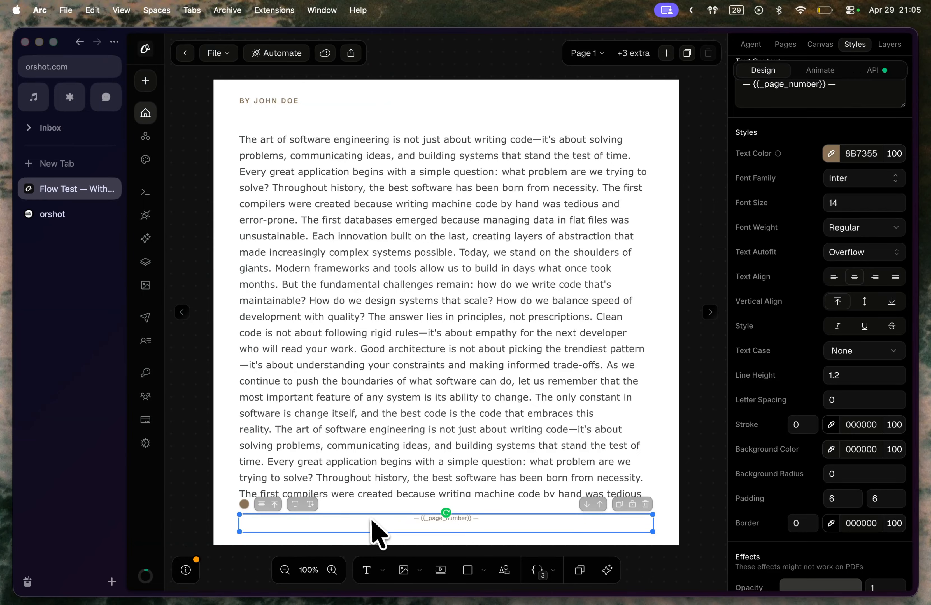
click(463, 522)
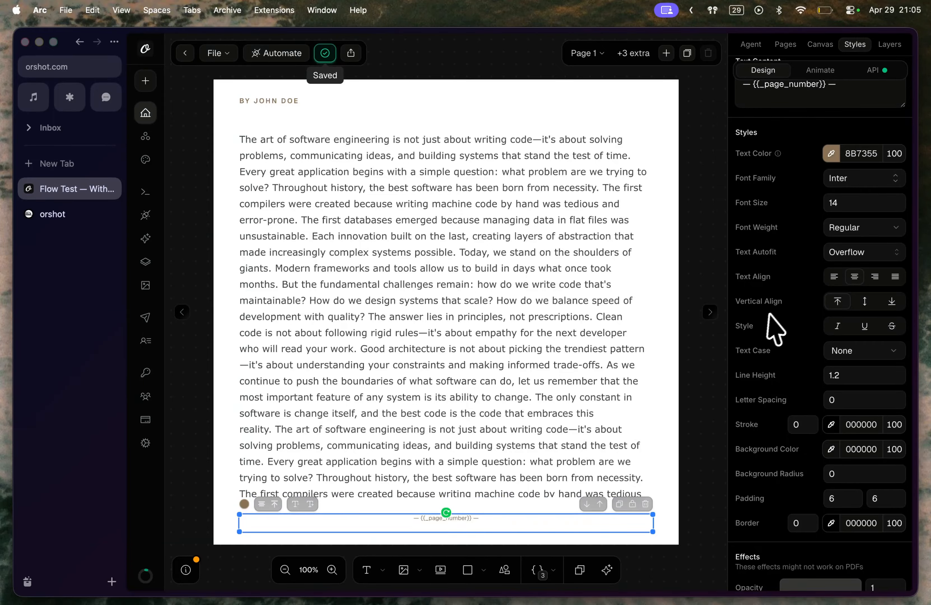
Step: Review the page-number layer's text content and deselect the layer
scroll(780, 312, up, 5)
drag(856, 229, 743, 229)
click(776, 229)
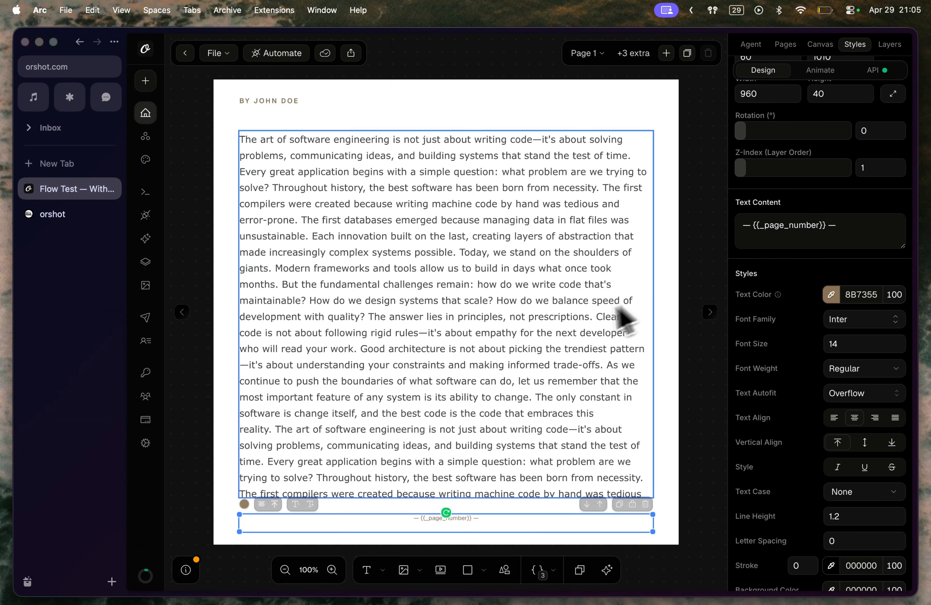
click(689, 315)
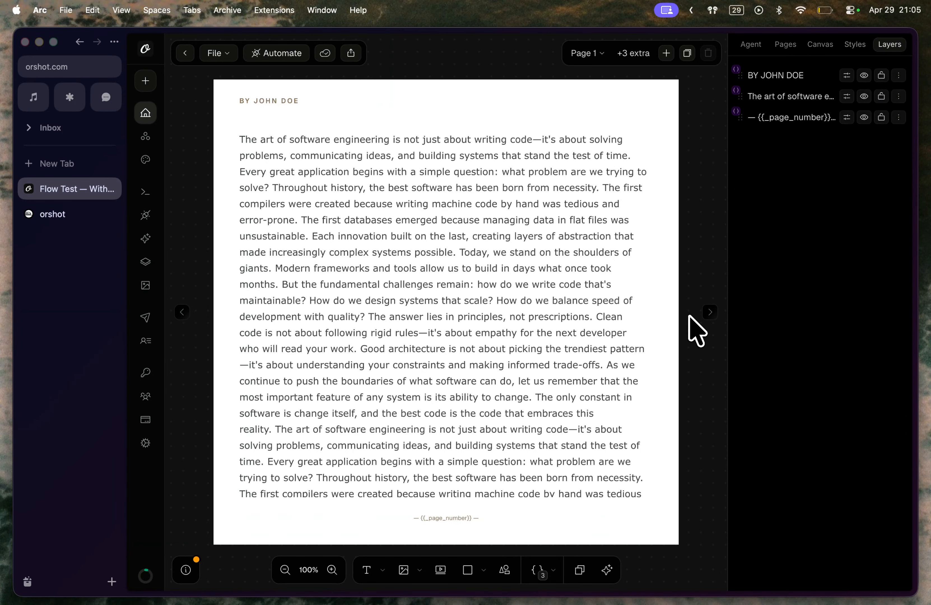
Step: Generate a test render of the template from its automation settings with the response format set to pdf
click(280, 55)
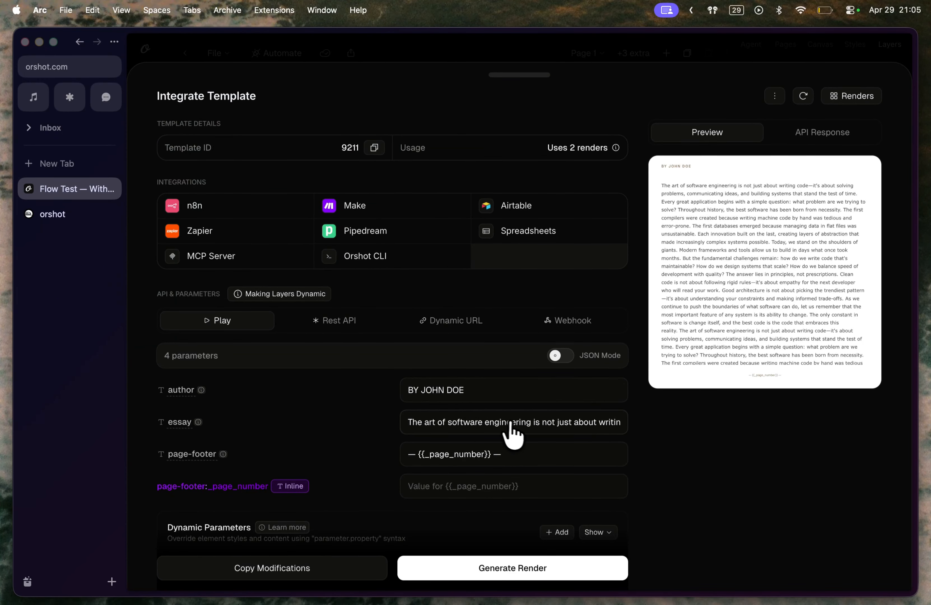
scroll(506, 432, down, 3)
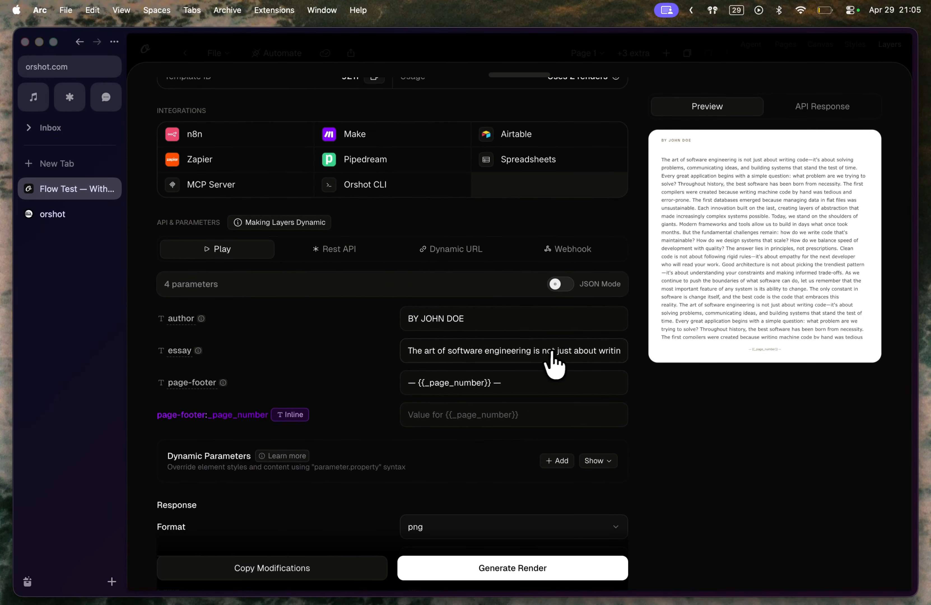
click(533, 529)
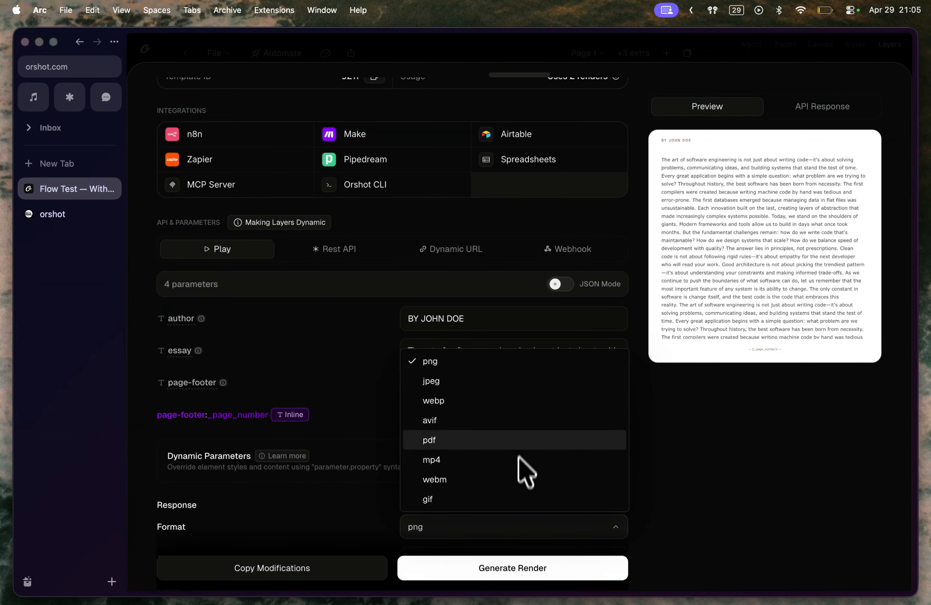
click(517, 440)
click(525, 569)
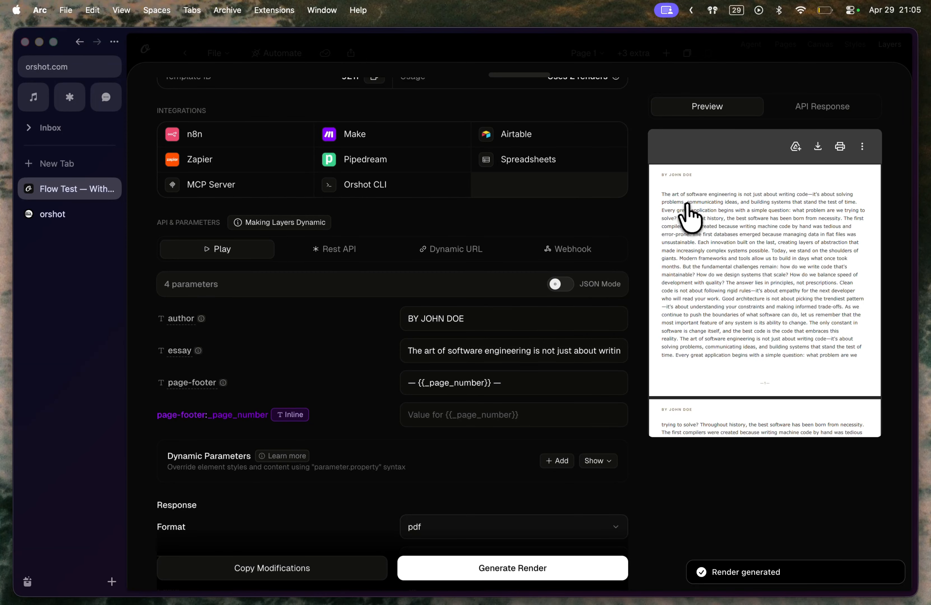
Step: Examine the rendered PDF pages for text flow and page numbers, and return to the editor to view the template's page list
scroll(727, 301, down, 8)
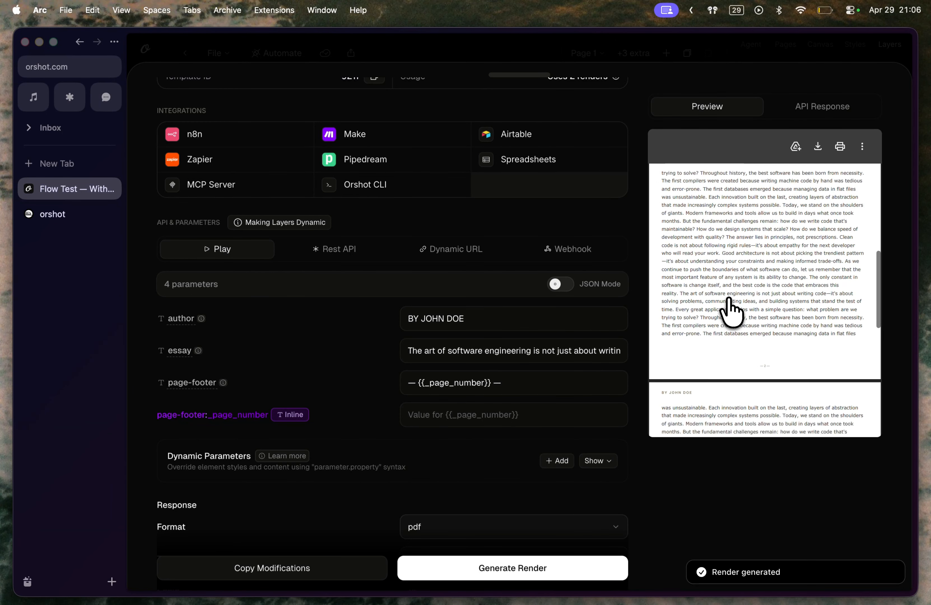
scroll(729, 300, down, 10)
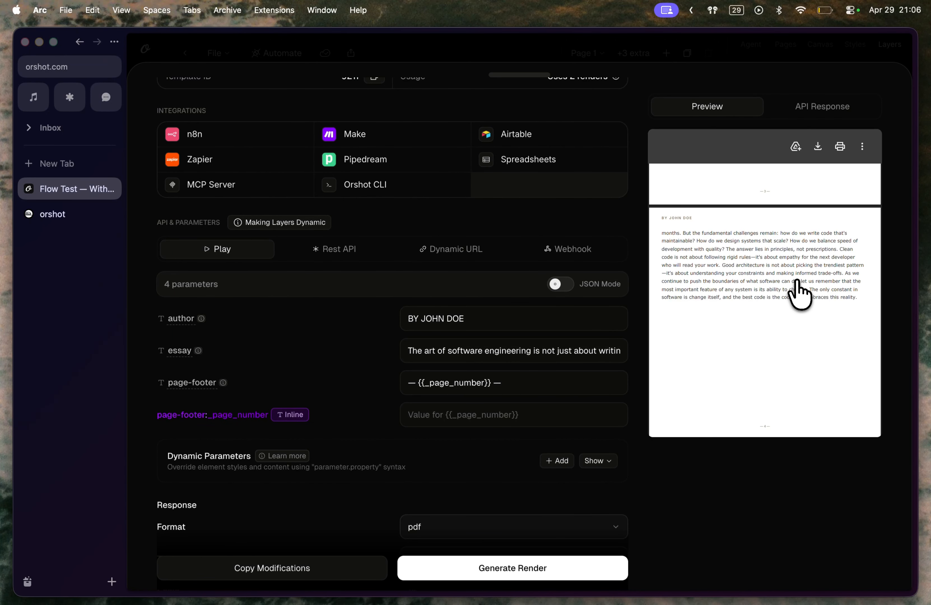
scroll(797, 293, up, 8)
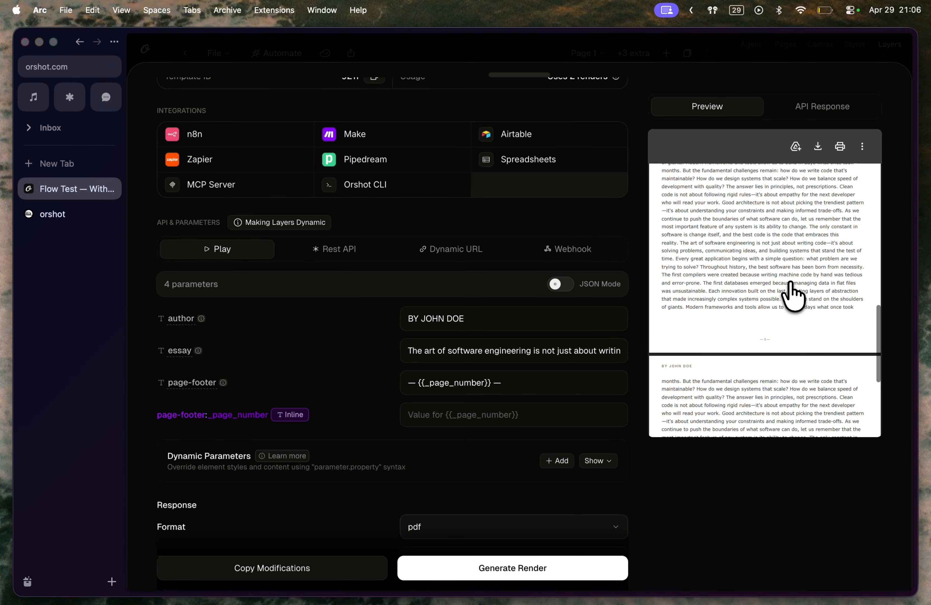
scroll(792, 293, up, 10)
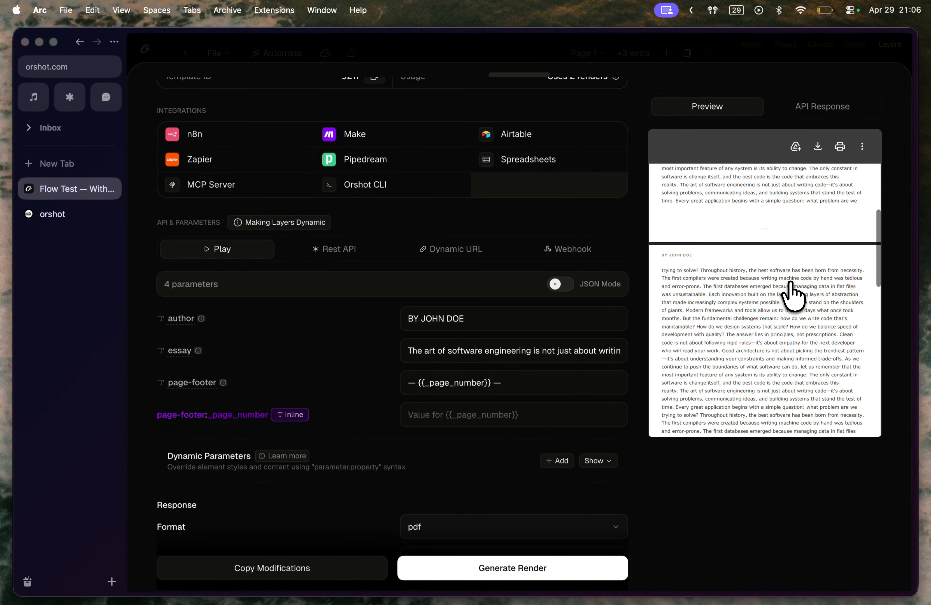
click(734, 58)
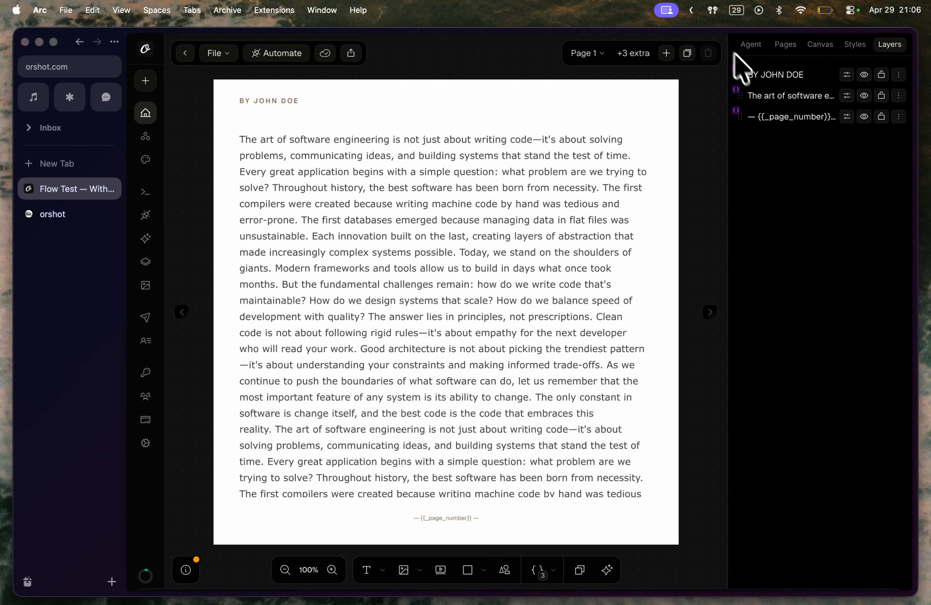
click(785, 45)
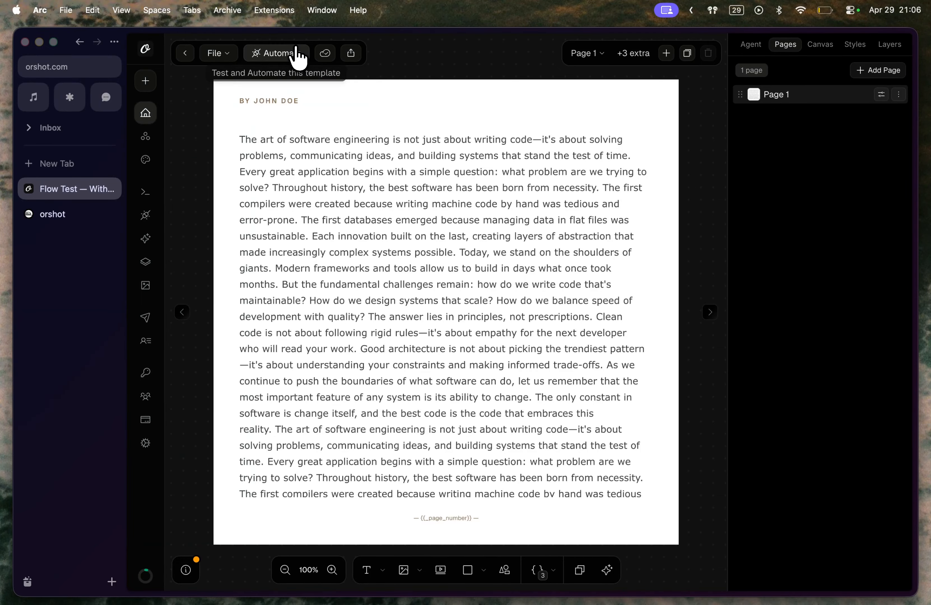
Step: Reopen the template's automation parameters and open the Lorem Ipsum site lipsum.com in a new browser tab
click(297, 57)
scroll(712, 344, down, 5)
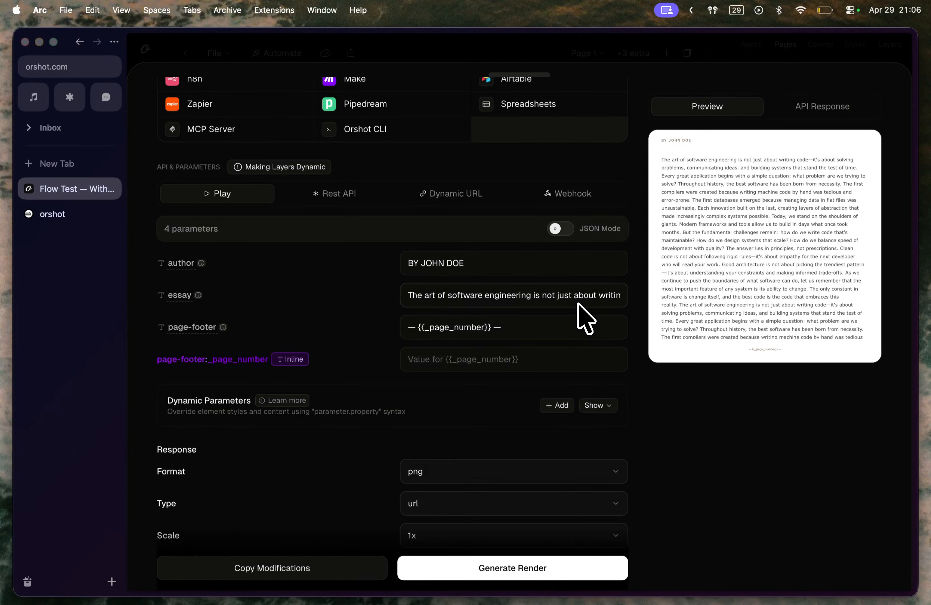
key(super+t)
text(lorem)
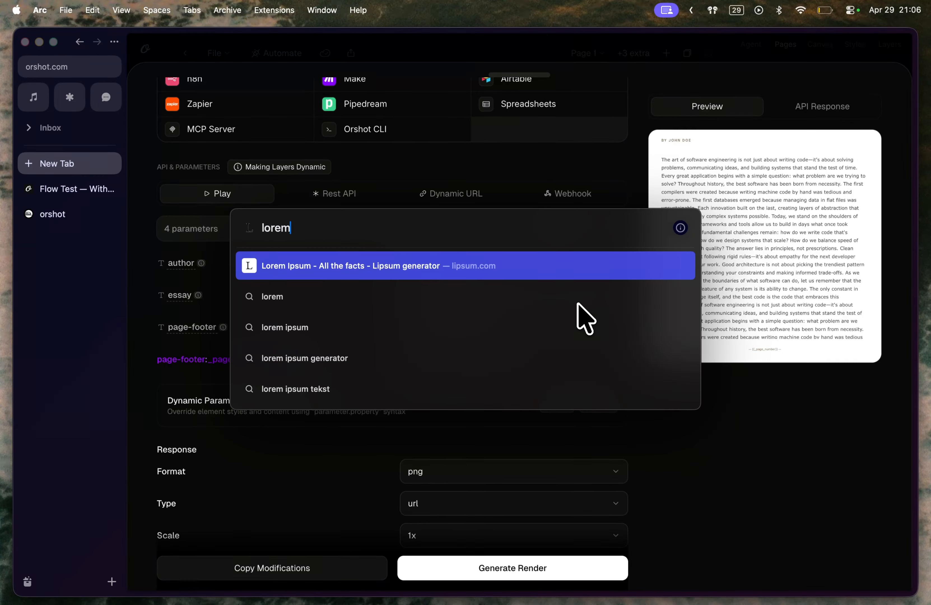
key(Return)
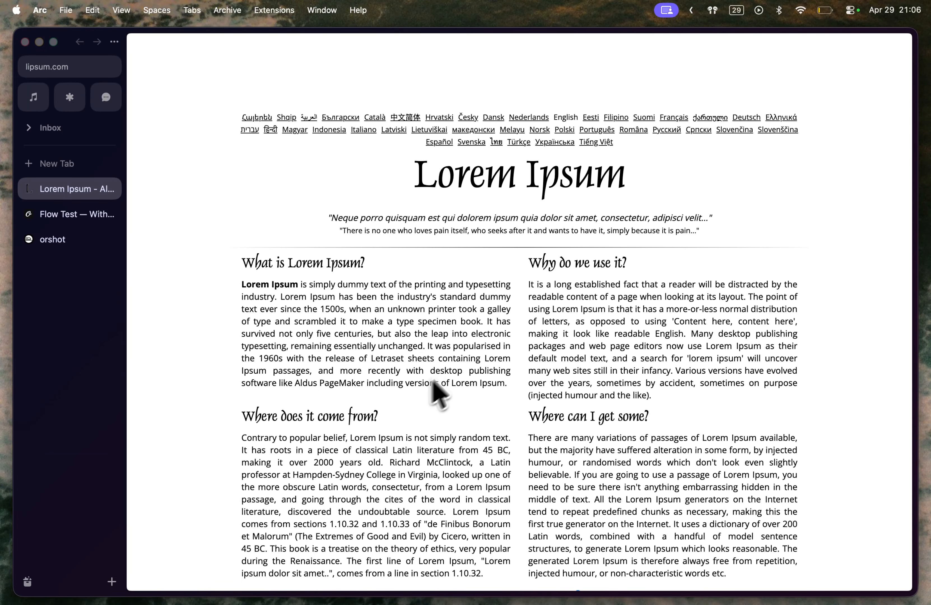
Step: Copy the page text from the "What is Lorem Ipsum?" heading through the end of the paragraph on the 1914 translation
scroll(436, 391, down, 3)
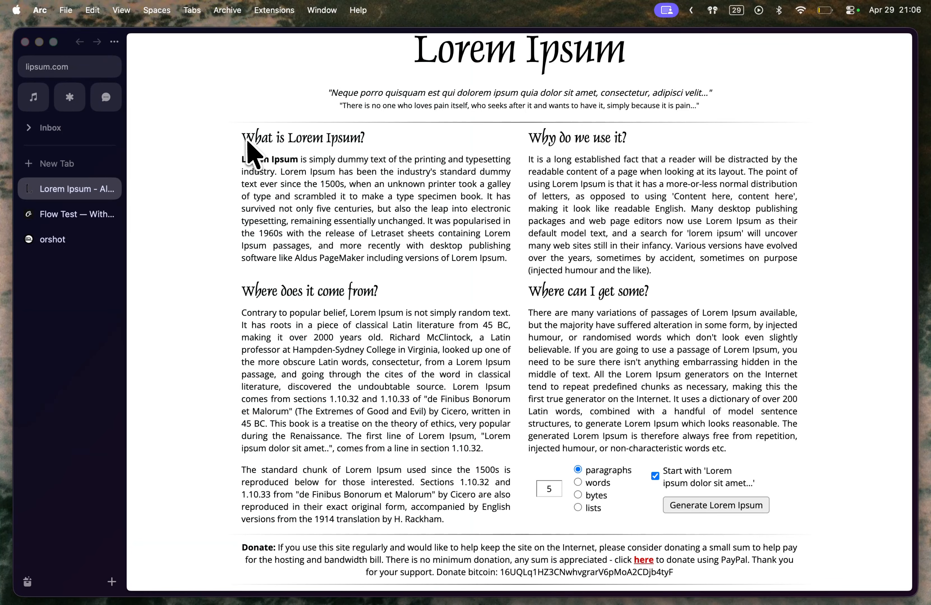
drag(247, 143, 513, 476)
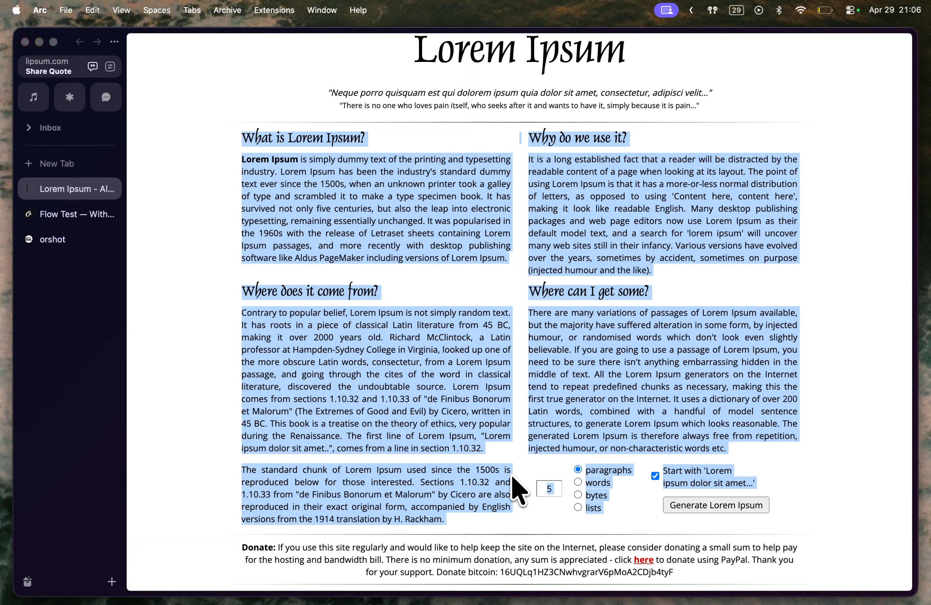
click(506, 503)
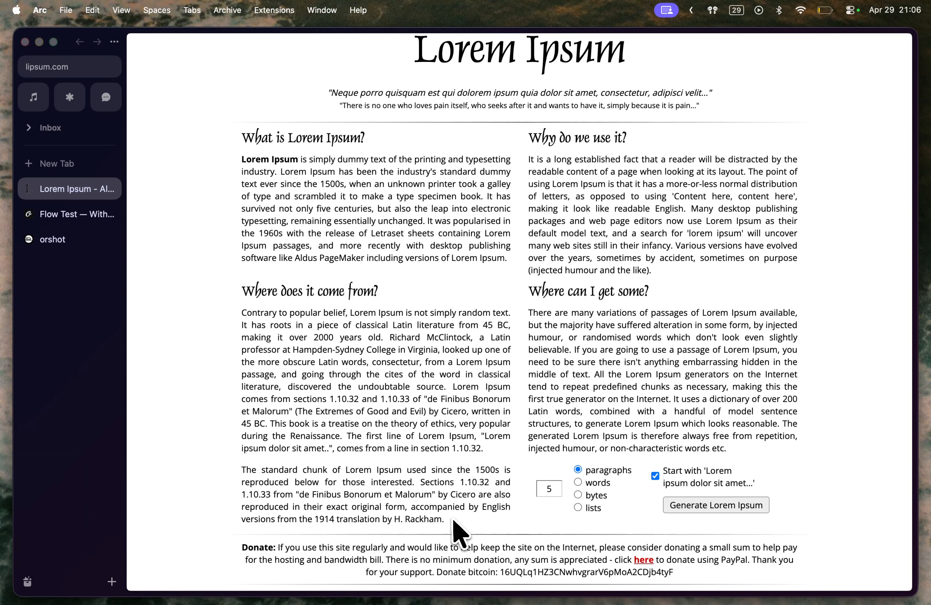
drag(452, 519, 244, 148)
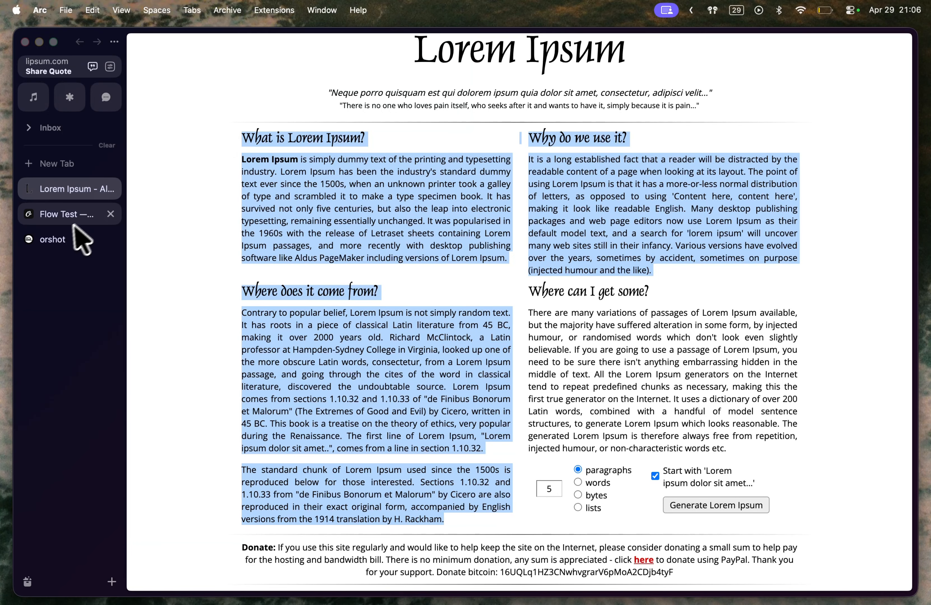
Step: Switch back to the Flow Test template and replace the essay parameter's value with the copied Lorem Ipsum text
click(76, 213)
click(448, 299)
key(super+a)
key(super+v)
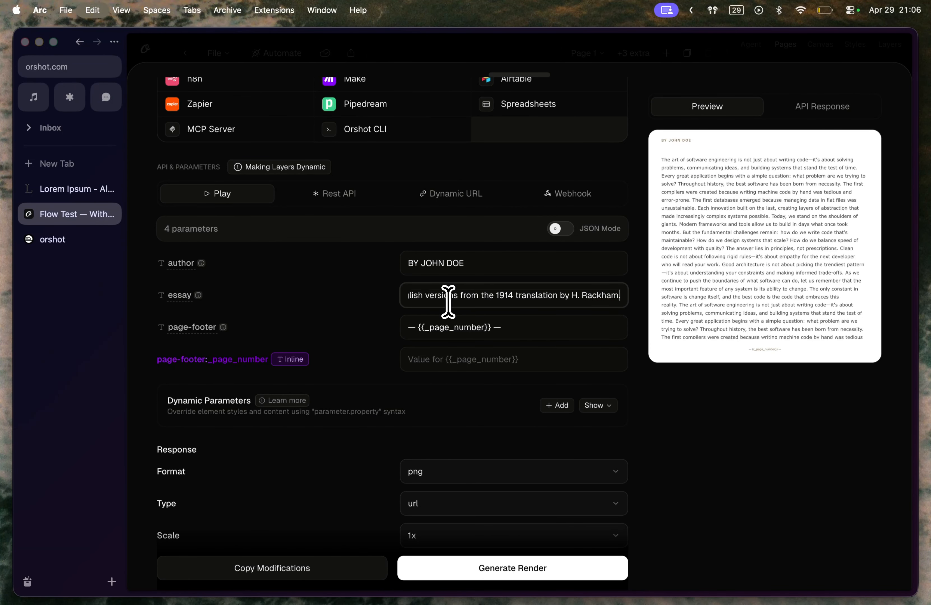
Step: Set the response format to pdf and generate a render with the Lorem Ipsum essay text
scroll(627, 428, down, 3)
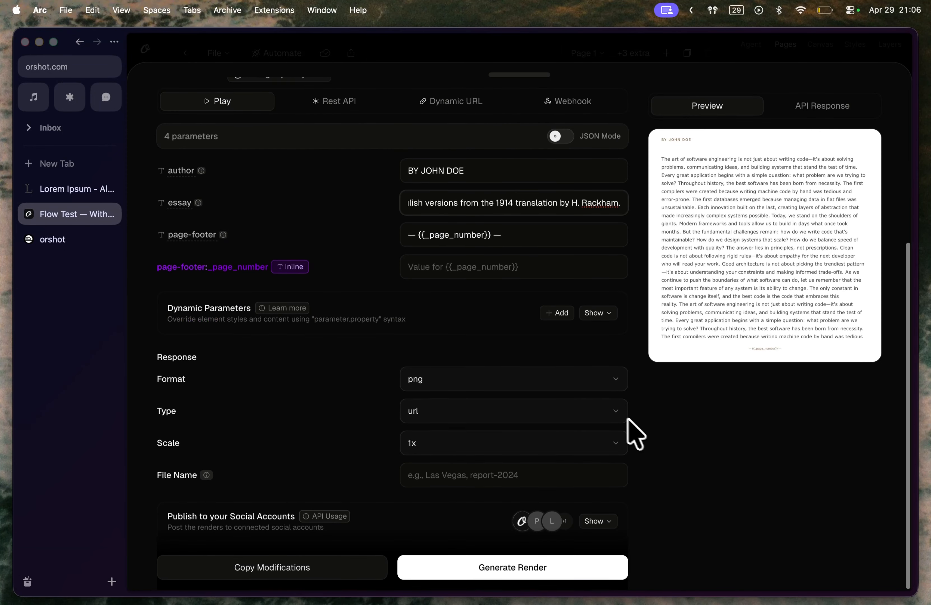
click(550, 383)
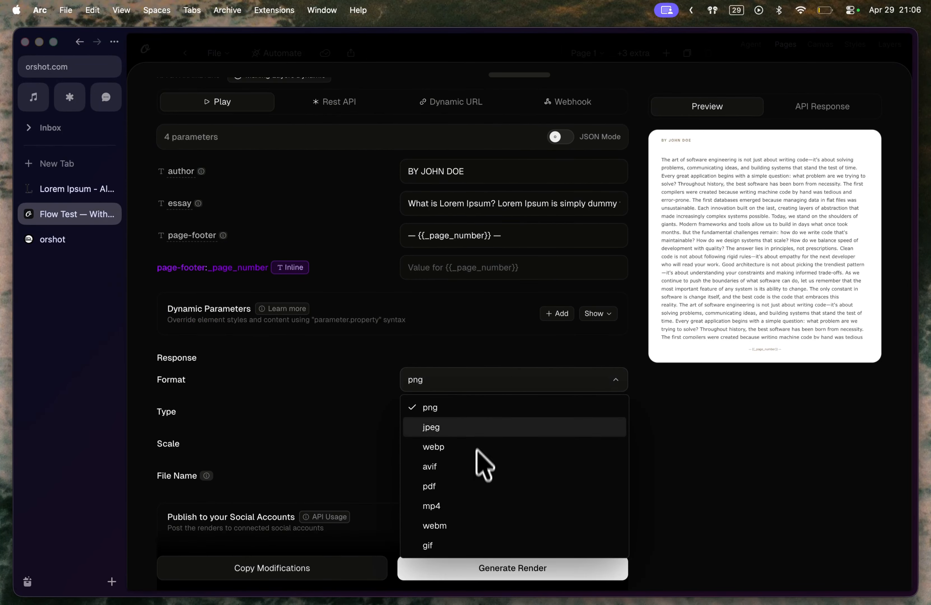
click(482, 486)
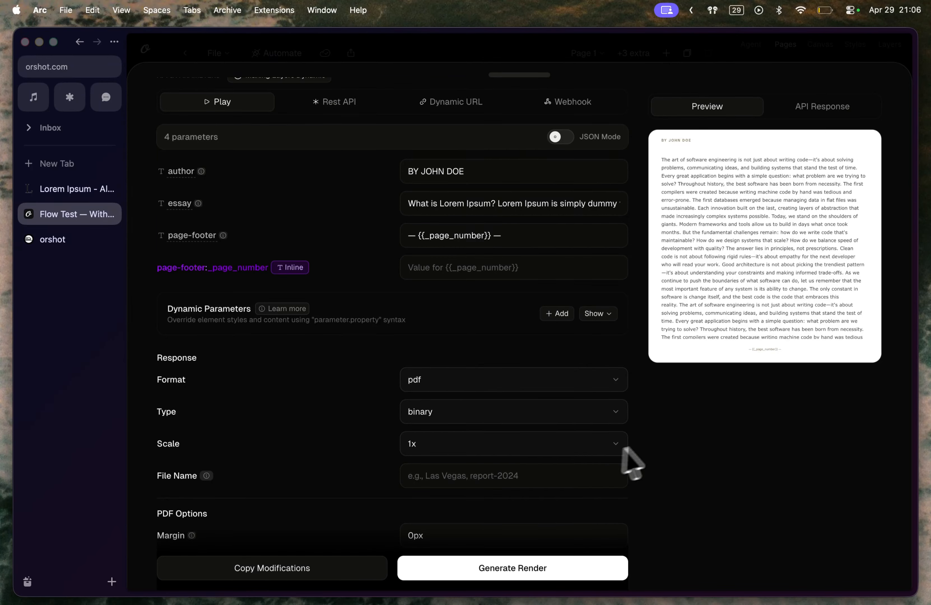
scroll(666, 454, down, 3)
click(549, 577)
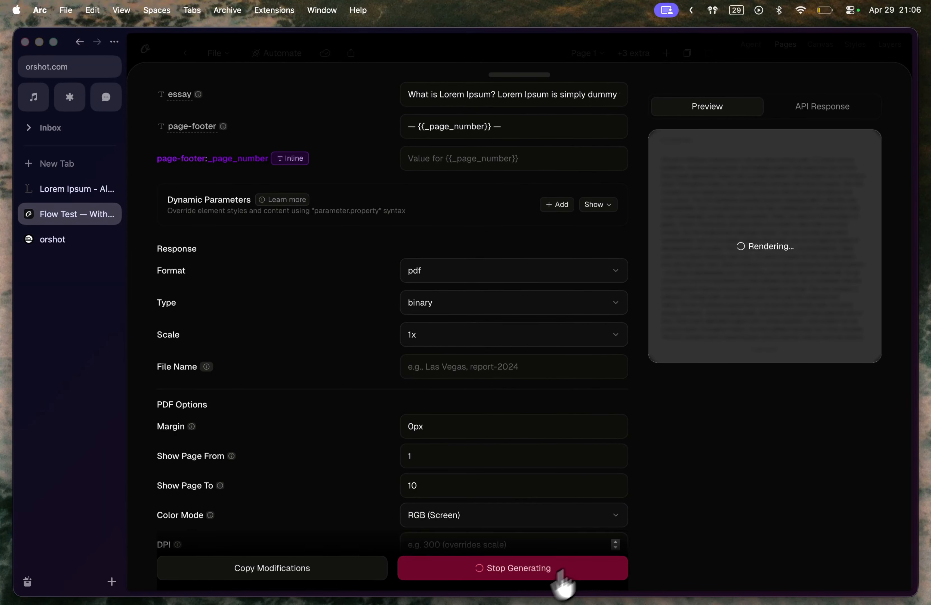
scroll(717, 495, up, 5)
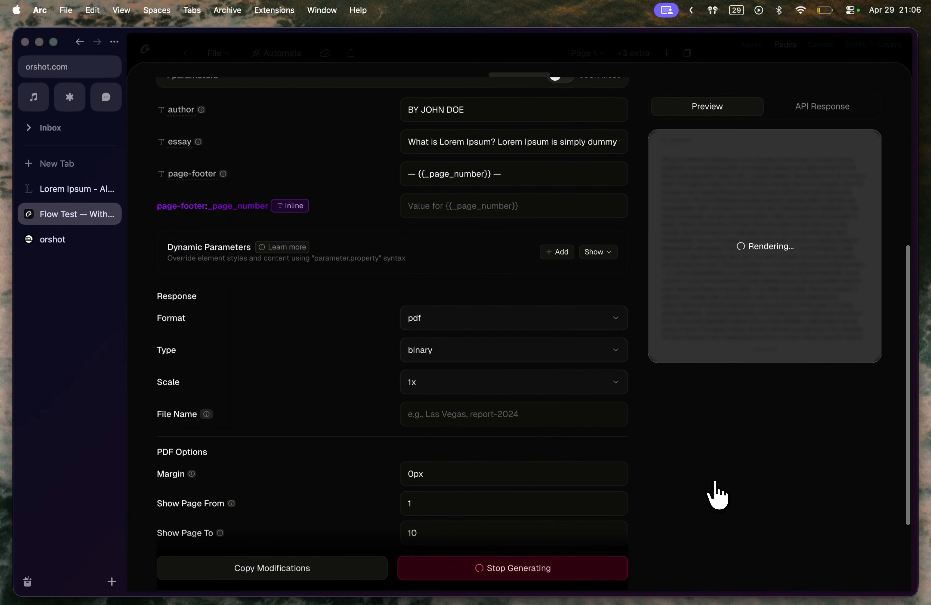